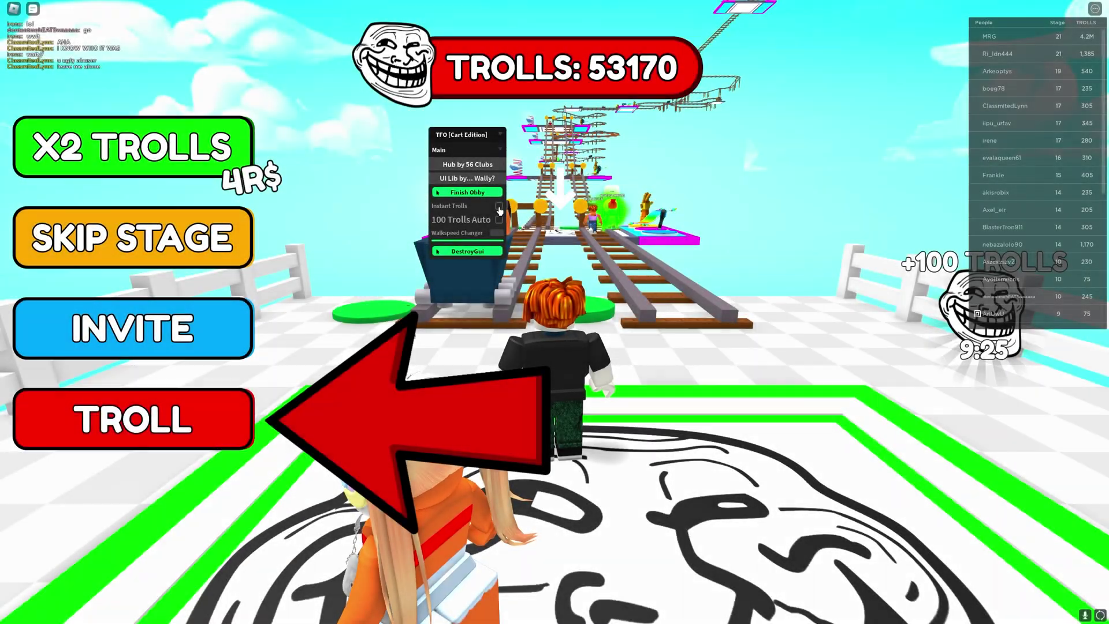
# Step: Run Finish Obby from the TFO [Cart Edition] script menu and turn on 100 Trolls Auto
pyautogui.click(467, 192)
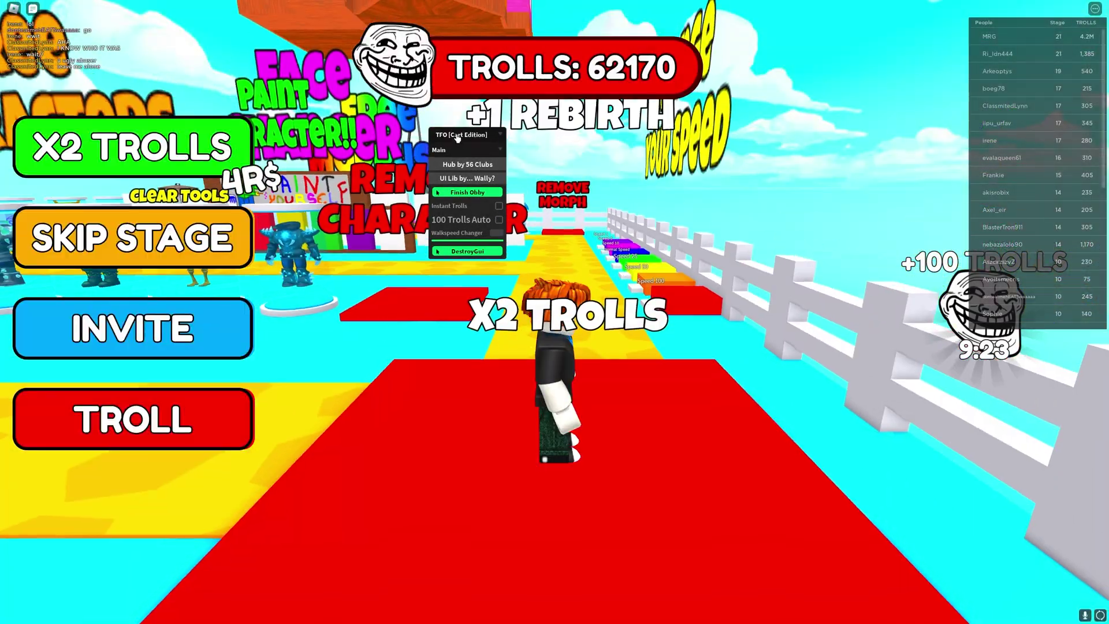
pyautogui.moveTo(456, 138); pyautogui.dragTo(737, 194)
pyautogui.click(780, 276)
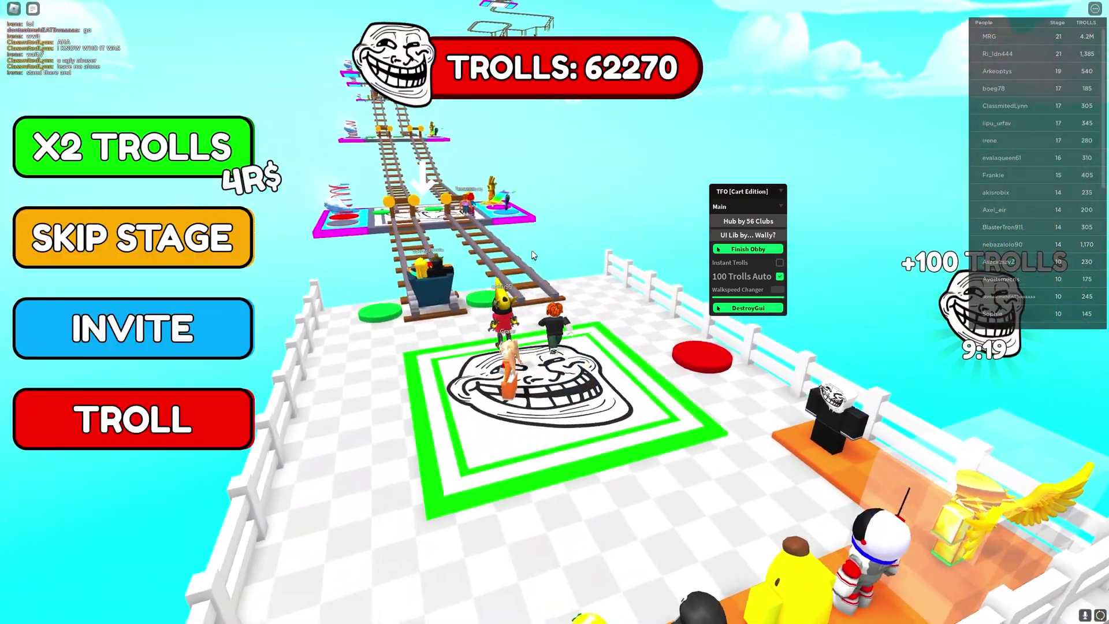
# Step: Raise the script's walkspeed to its maximum and move the character around the start of the cart tracks
pyautogui.press('w')
pyautogui.press('d')
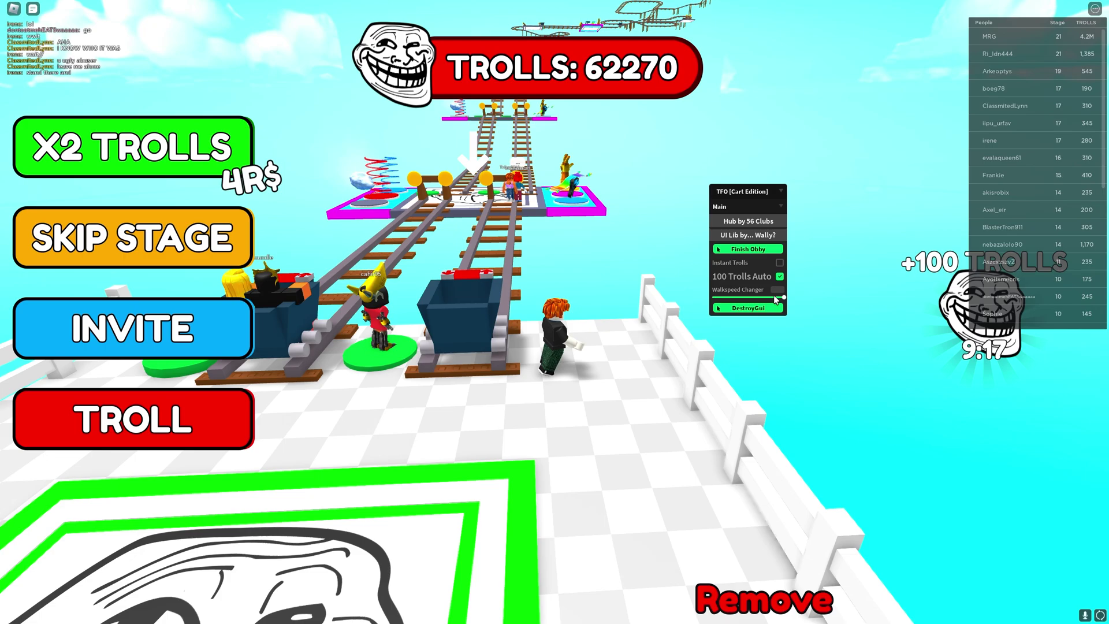
pyautogui.press('w')
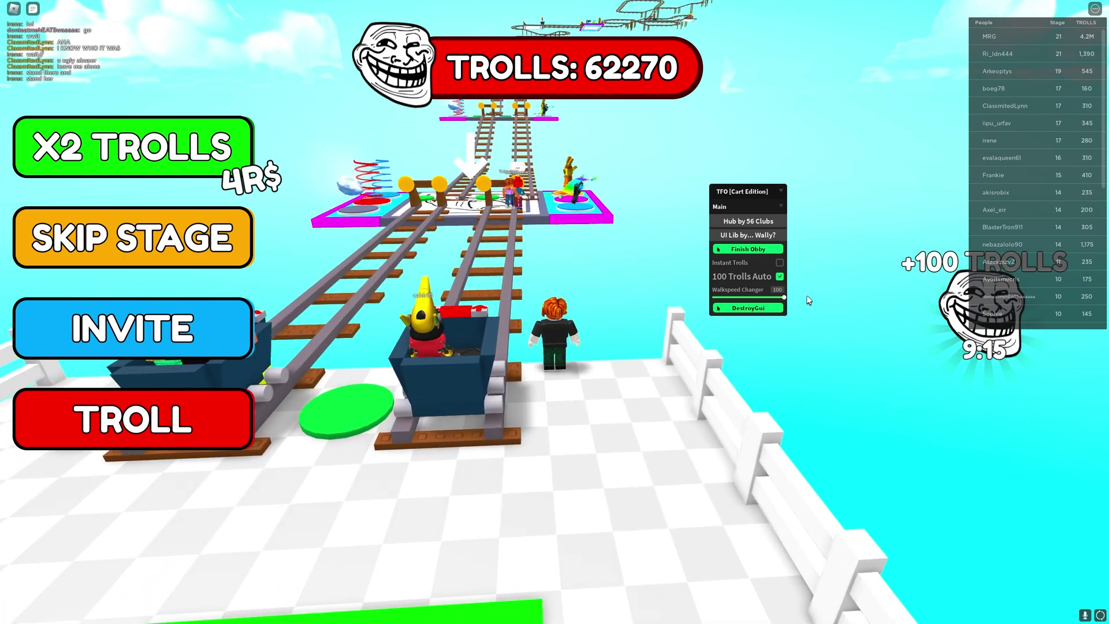
pyautogui.press('s')
pyautogui.press('a')
pyautogui.press('w')
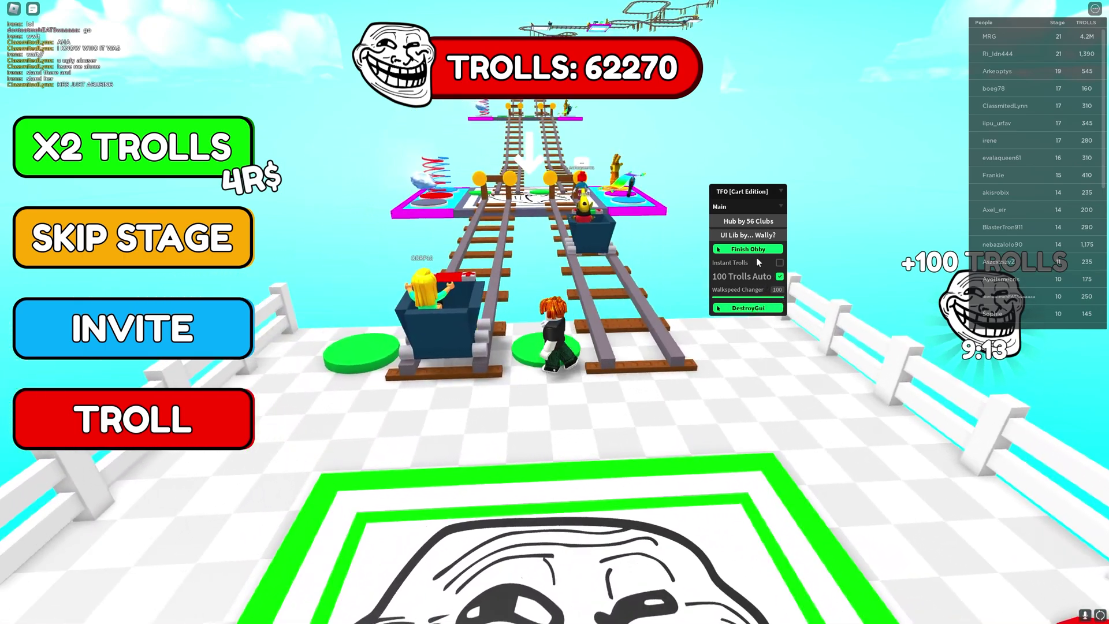
pyautogui.press('d')
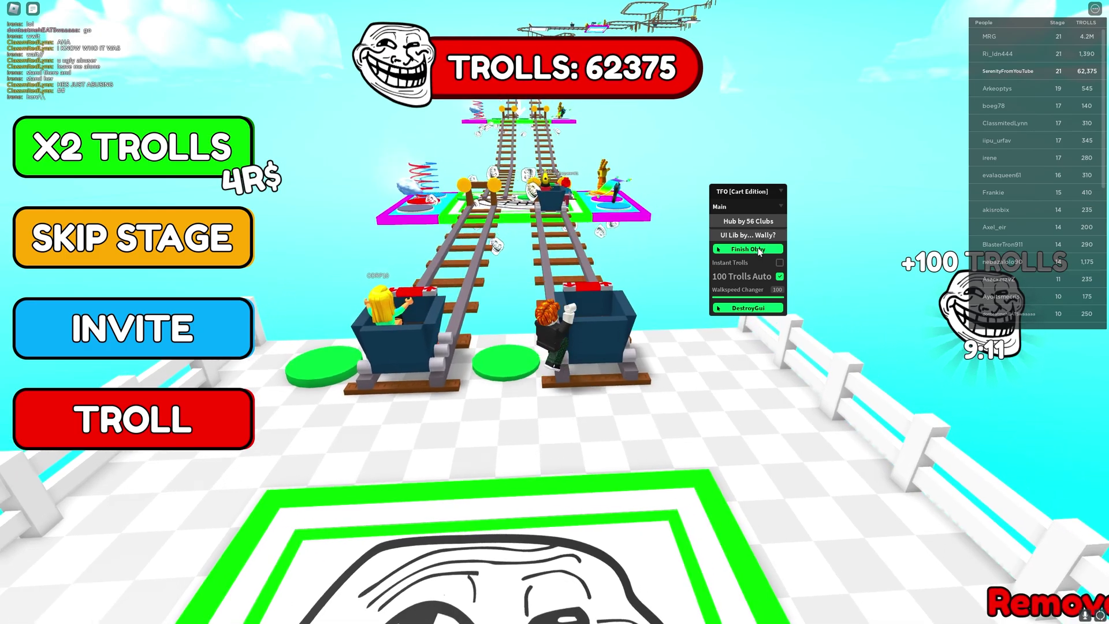
# Step: Run Finish Obby again beside the carts and turn off 100 Trolls Auto
pyautogui.press('a')
pyautogui.press('w')
pyautogui.press('d')
pyautogui.press('space')
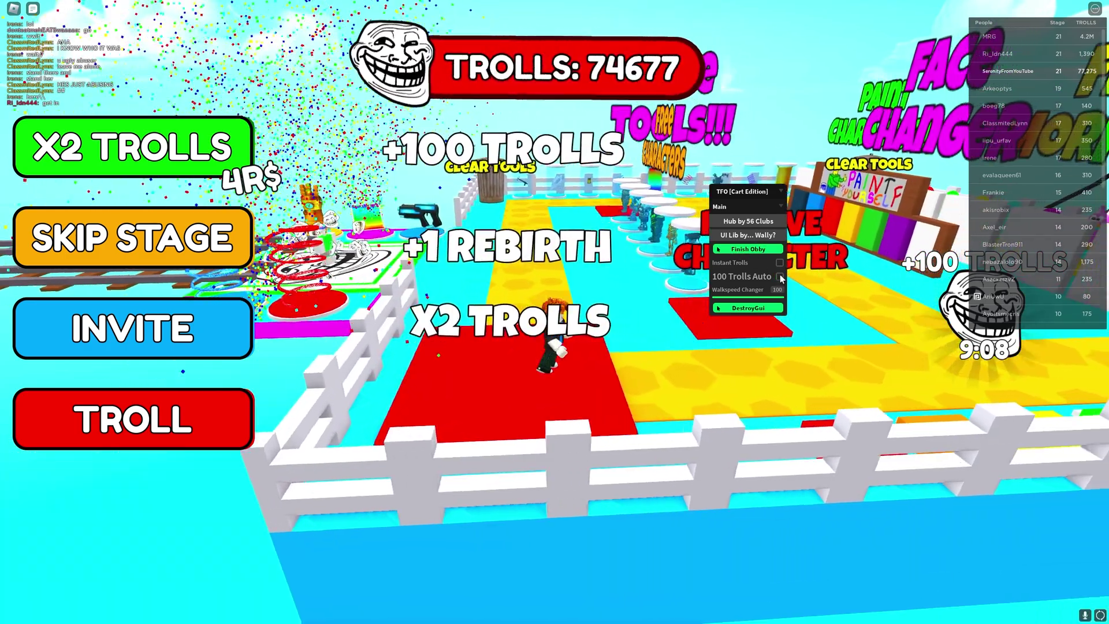
pyautogui.click(780, 276)
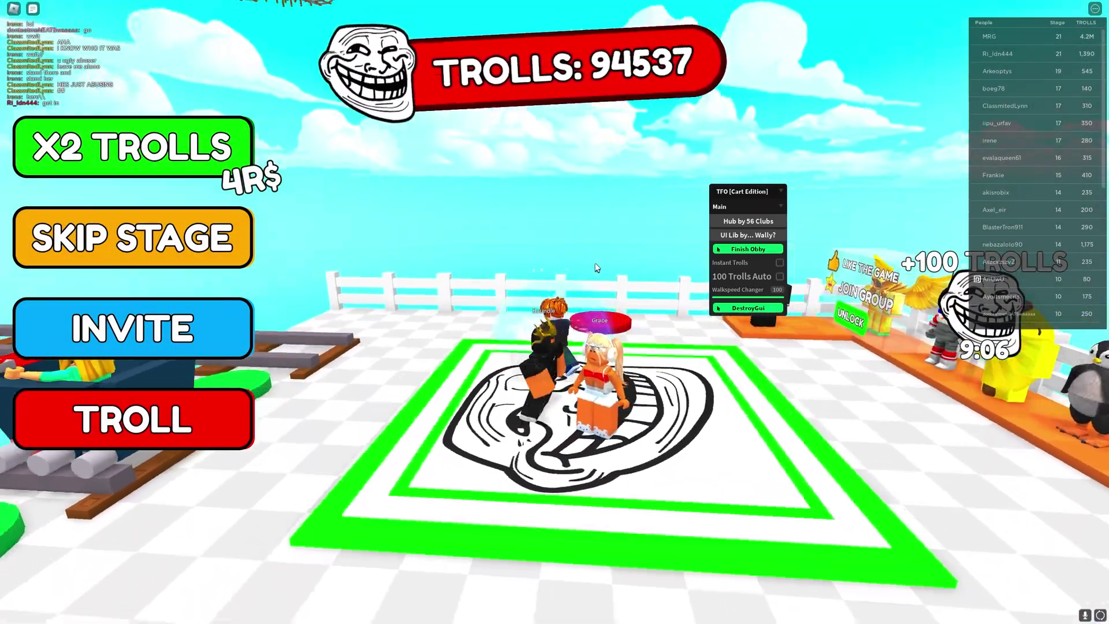
# Step: Face the cart rails, run the character to the tracks, and toggle 100 Trolls Auto
pyautogui.moveTo(596, 266); pyautogui.dragTo(287, 347)
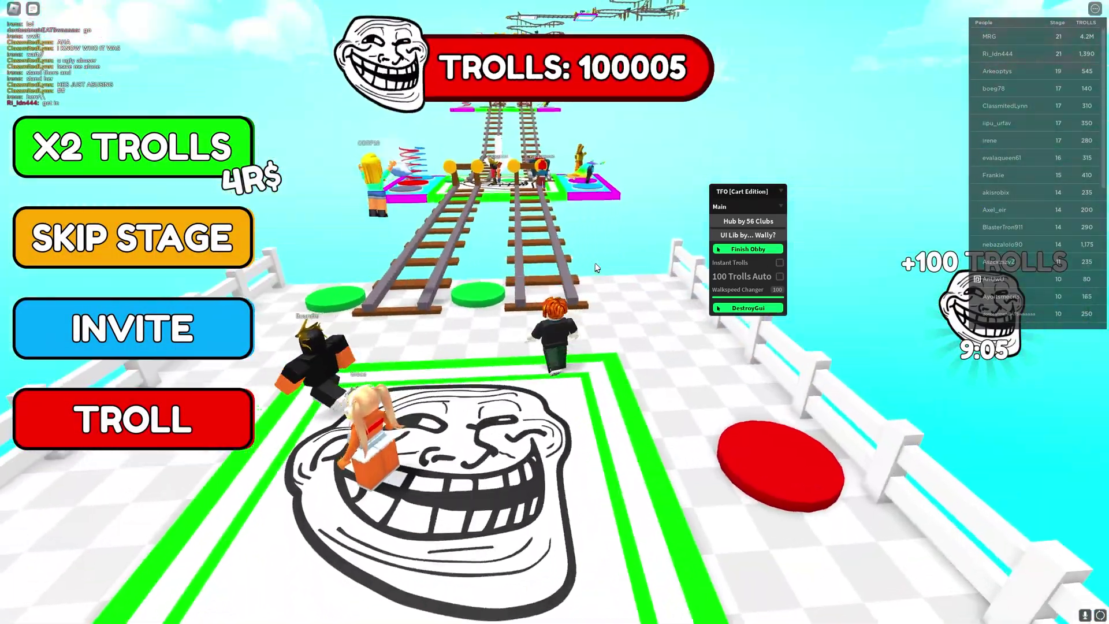
pyautogui.press('w')
pyautogui.press('d')
pyautogui.press('w')
pyautogui.press('a')
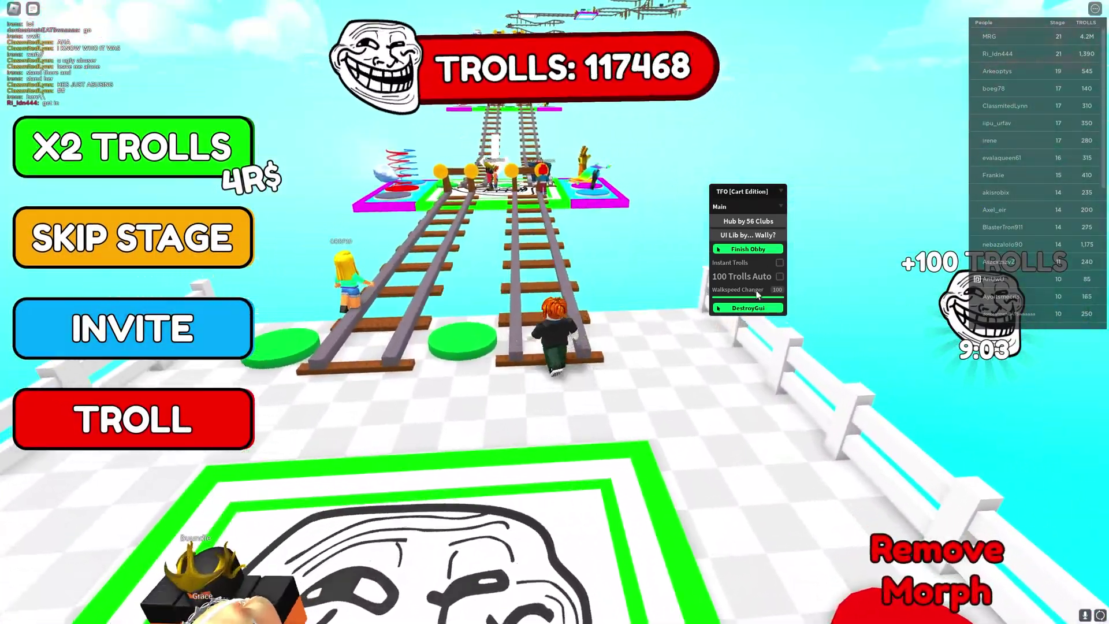
pyautogui.click(780, 276)
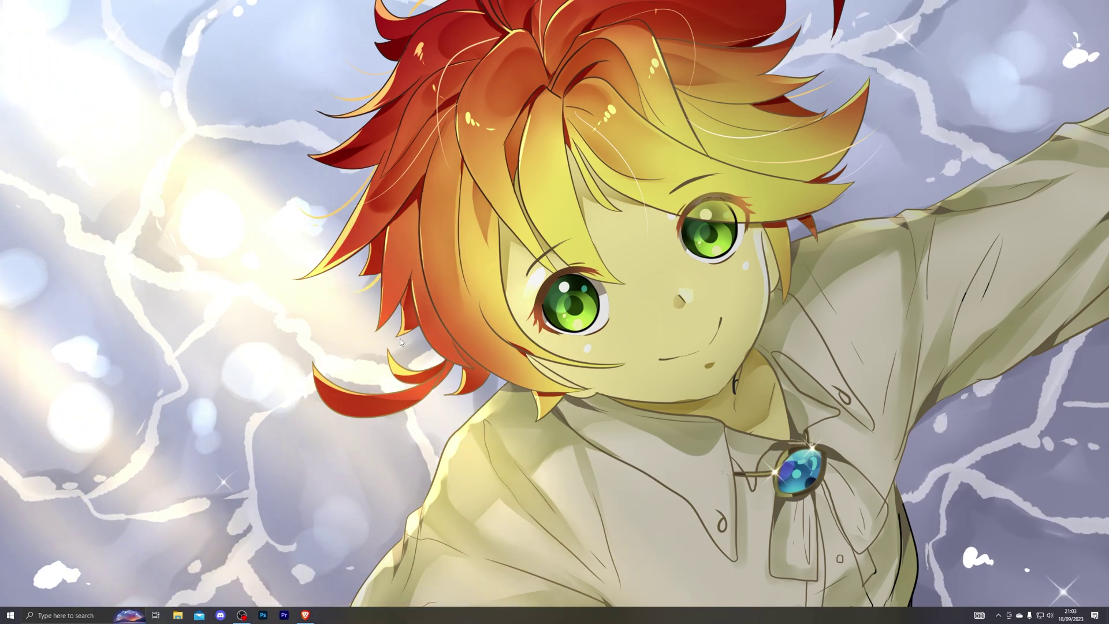
# Step: Search Windows for "virus" and open the virus protection settings in Windows Security
pyautogui.press('super')
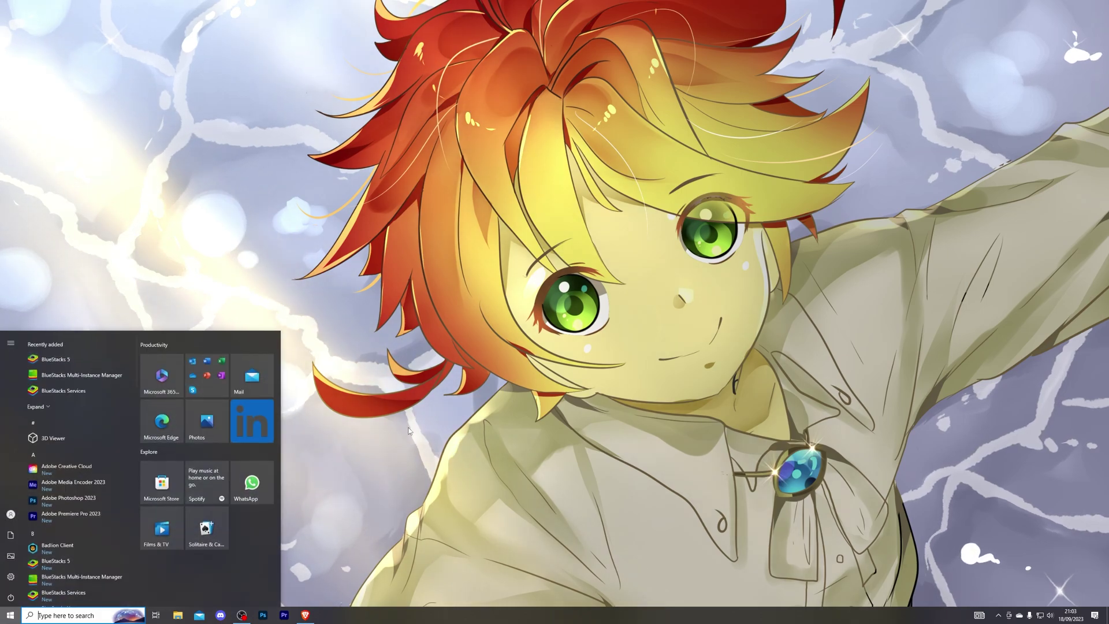
pyautogui.write('virus')
pyautogui.press('Return')
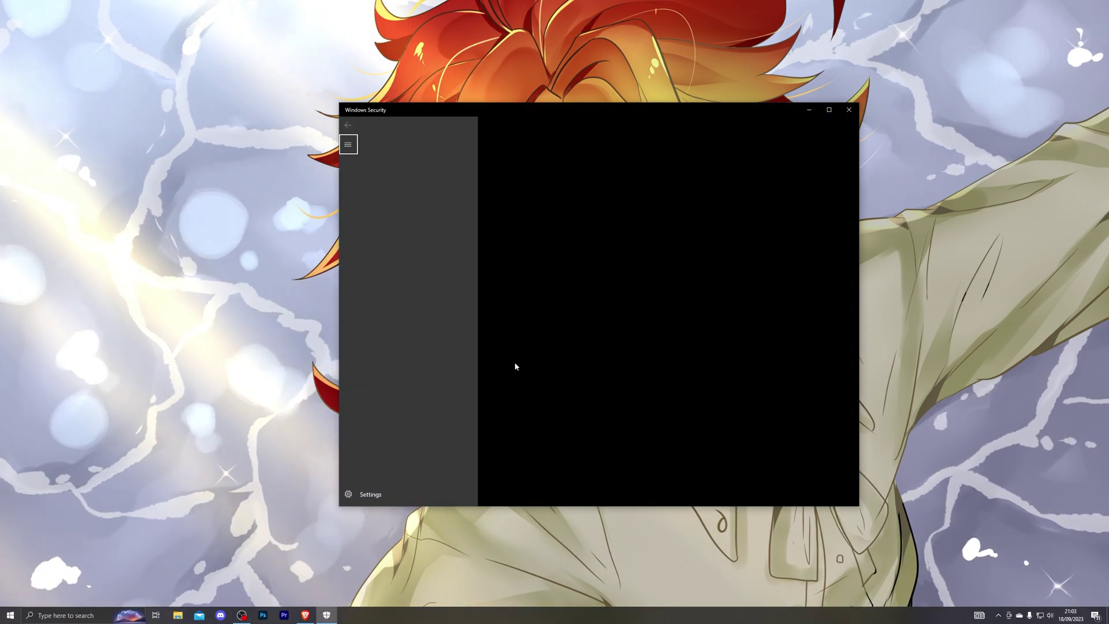
pyautogui.click(517, 385)
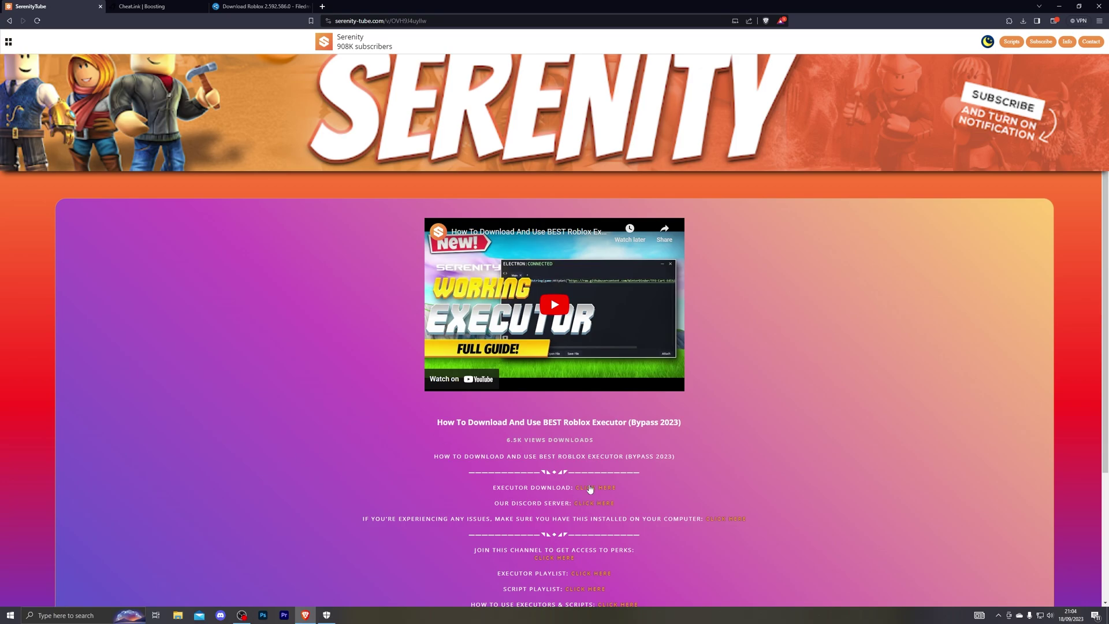
# Step: Download the Roblox 2.592.586.0 installer from the Filedm page and save it to the desktop
pyautogui.click(190, 7)
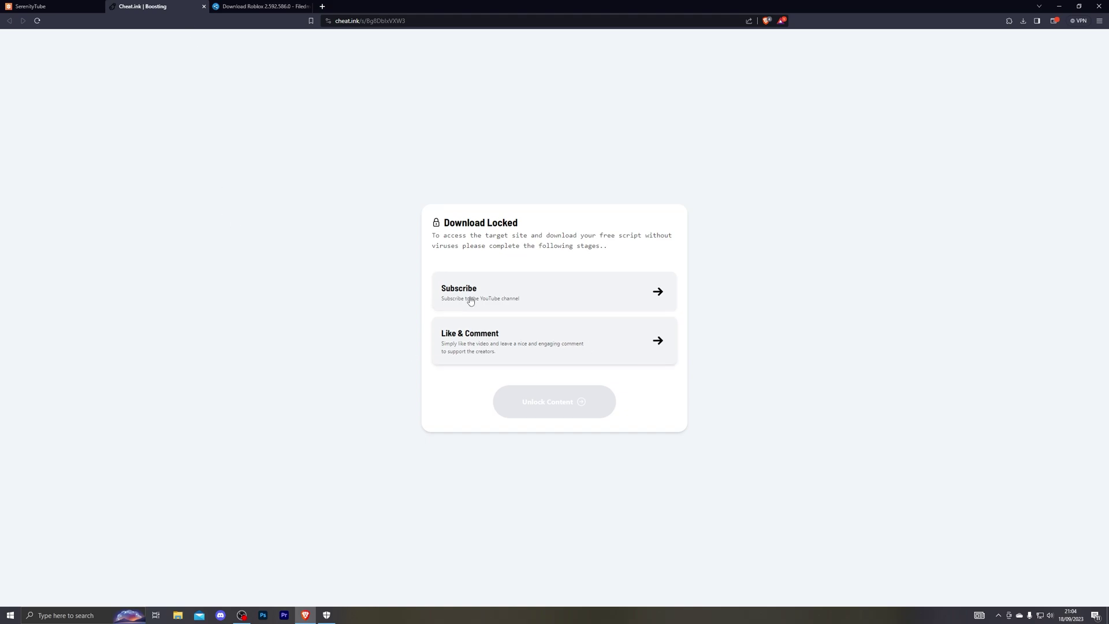
pyautogui.click(238, 5)
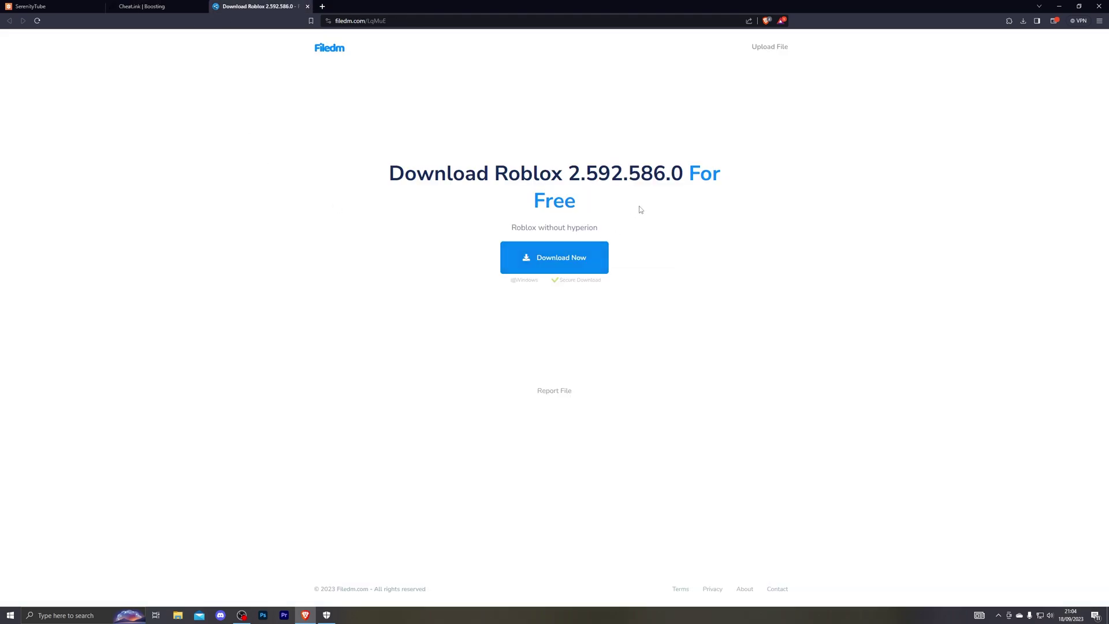
pyautogui.click(565, 259)
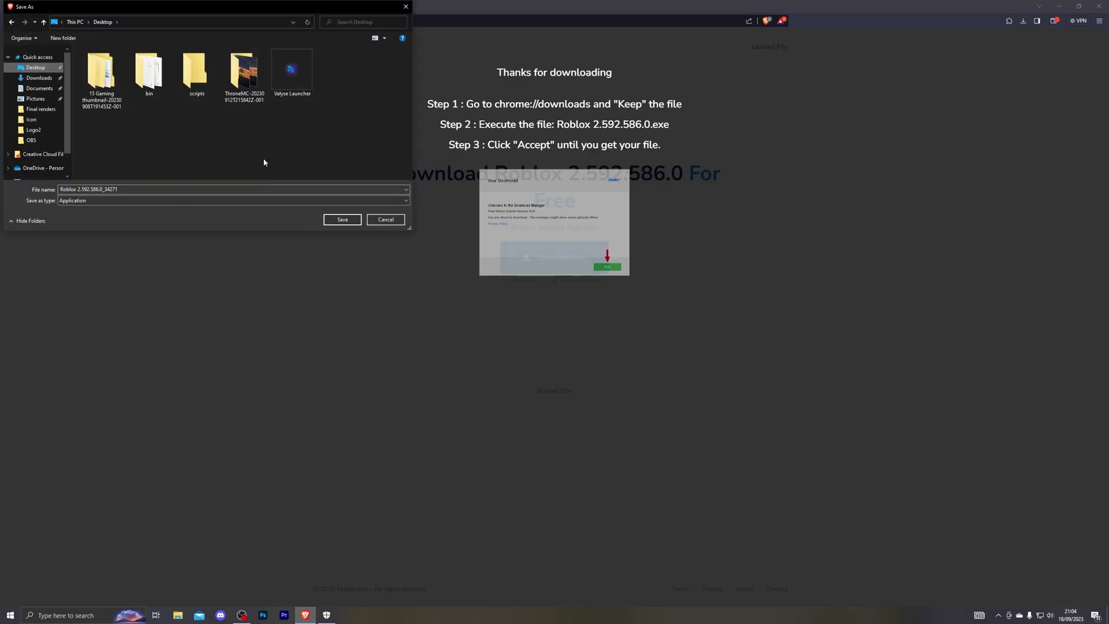
pyautogui.click(342, 220)
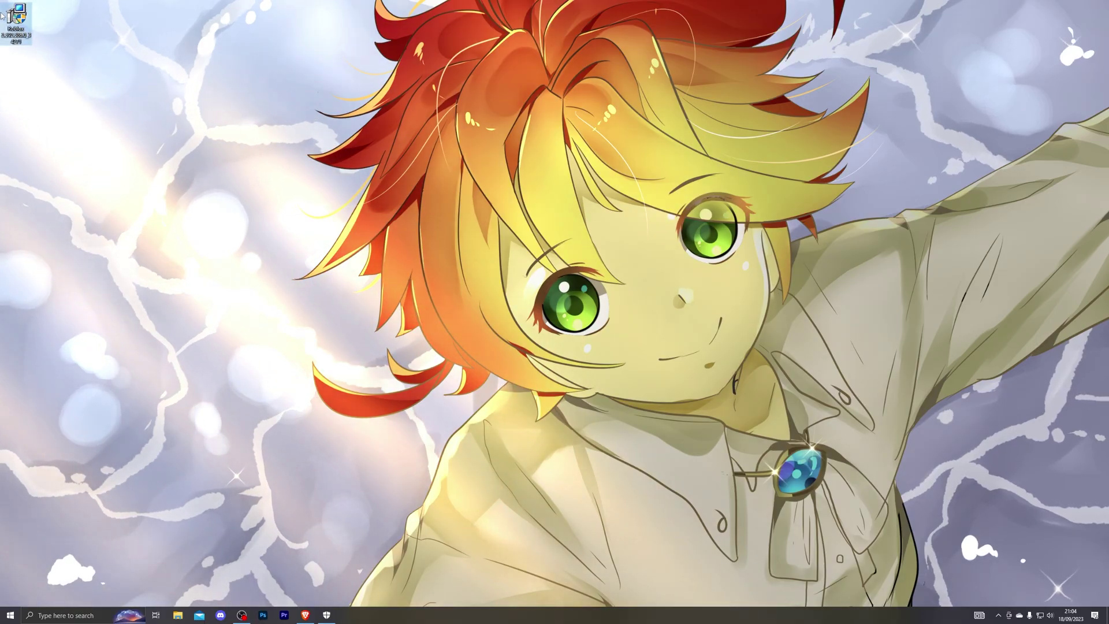
# Step: Run the downloaded Filedm installer and decline the optional SpyHunter, Opera and Quick Driver Updater offers
pyautogui.click(97, 366)
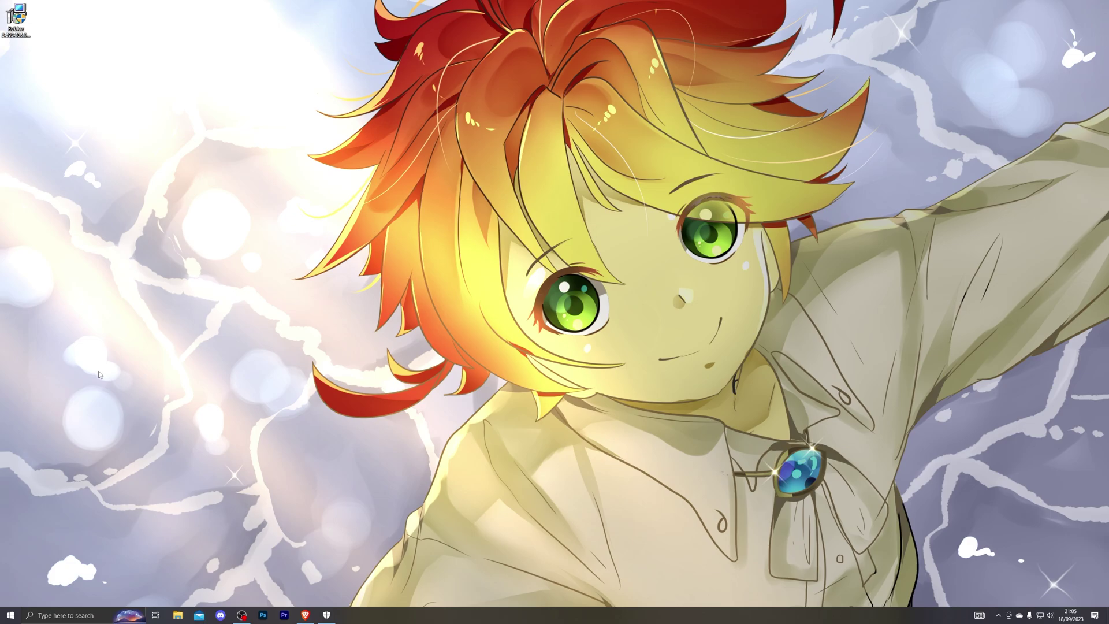
pyautogui.click(659, 392)
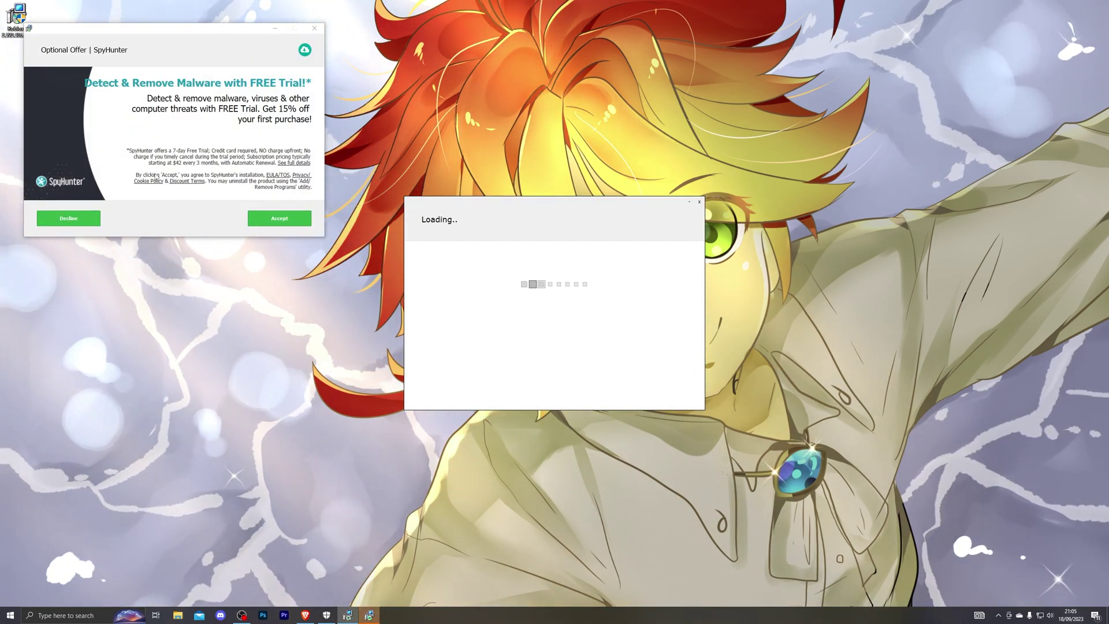
pyautogui.click(89, 219)
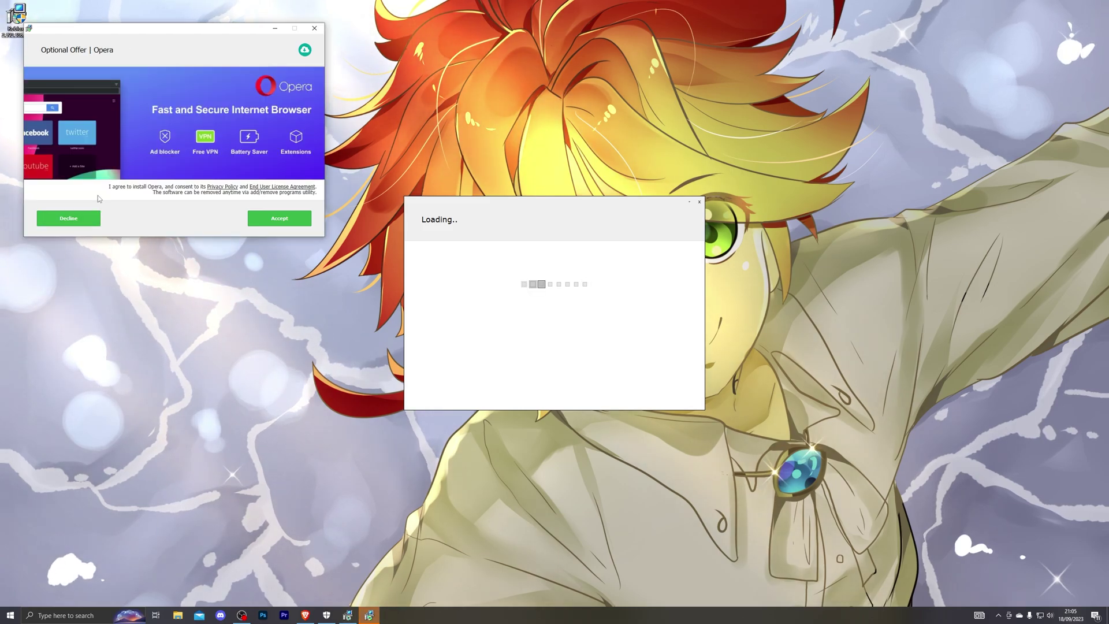
pyautogui.click(82, 223)
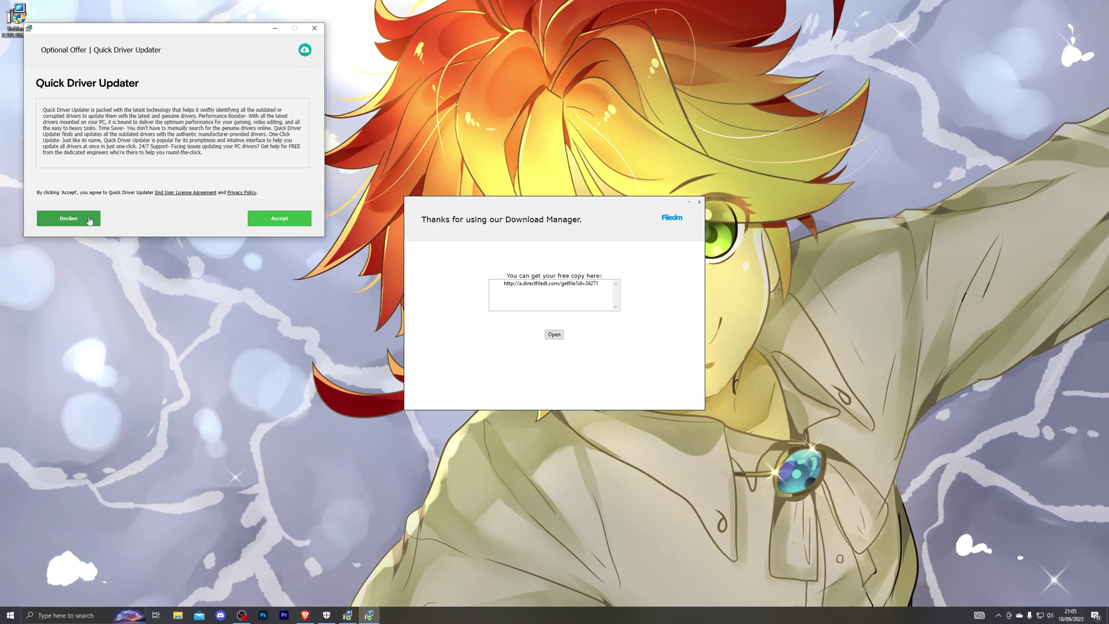
pyautogui.click(72, 218)
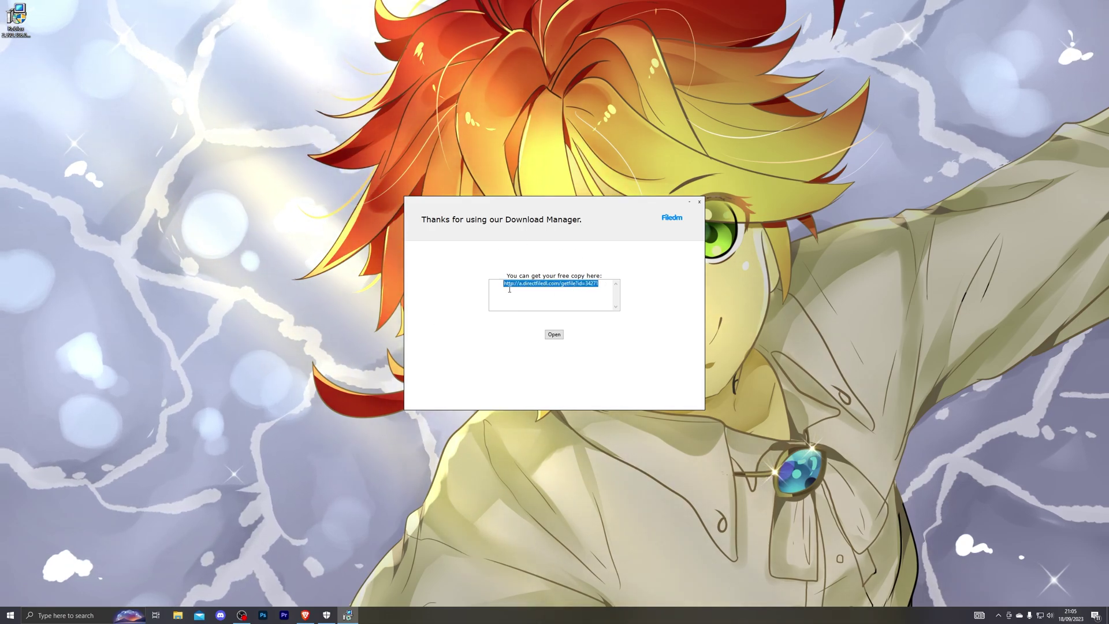
# Step: Load the download manager's link a.directfiledl.com/getfile?id=34271 in the browser and save the Download link text file to the desktop
pyautogui.click(305, 615)
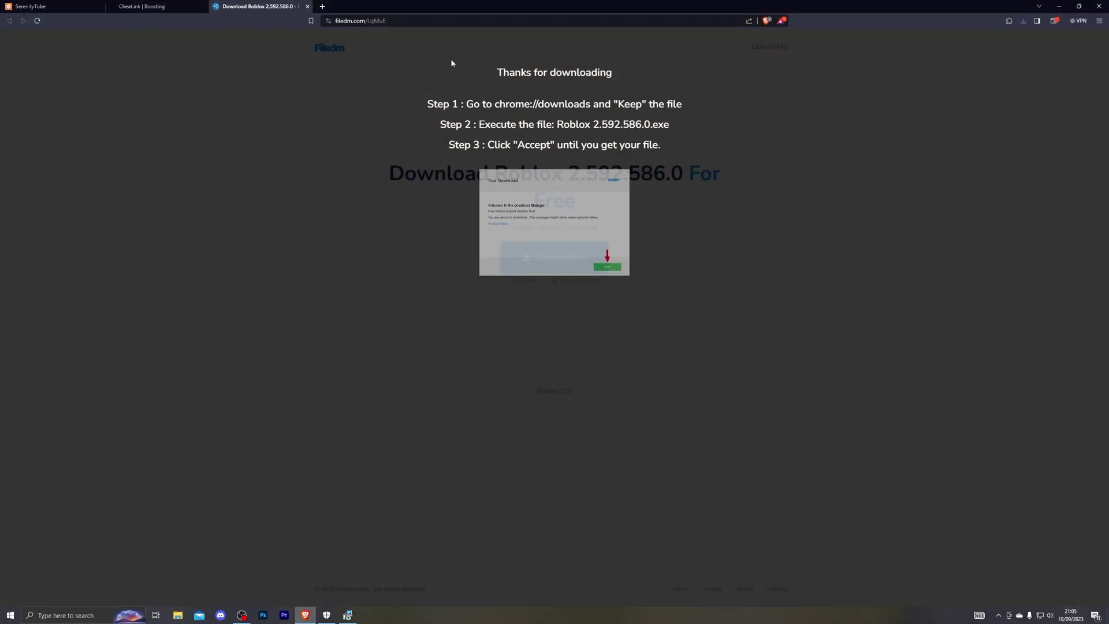
pyautogui.write('a.directfiledl.com/getfile?id=34271')
pyautogui.press('Return')
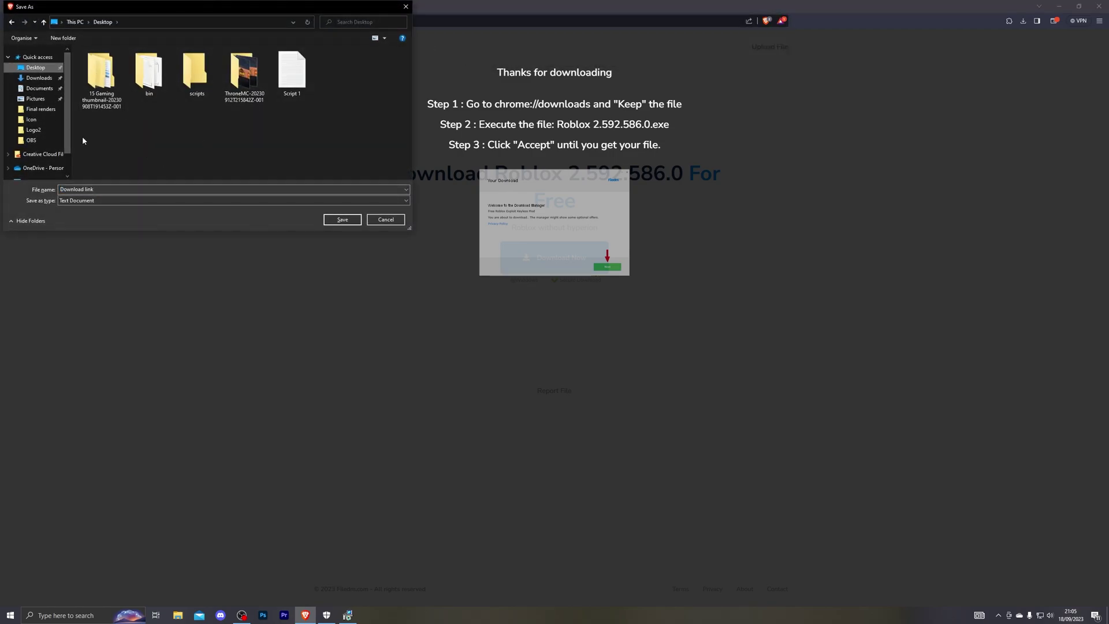
pyautogui.click(341, 219)
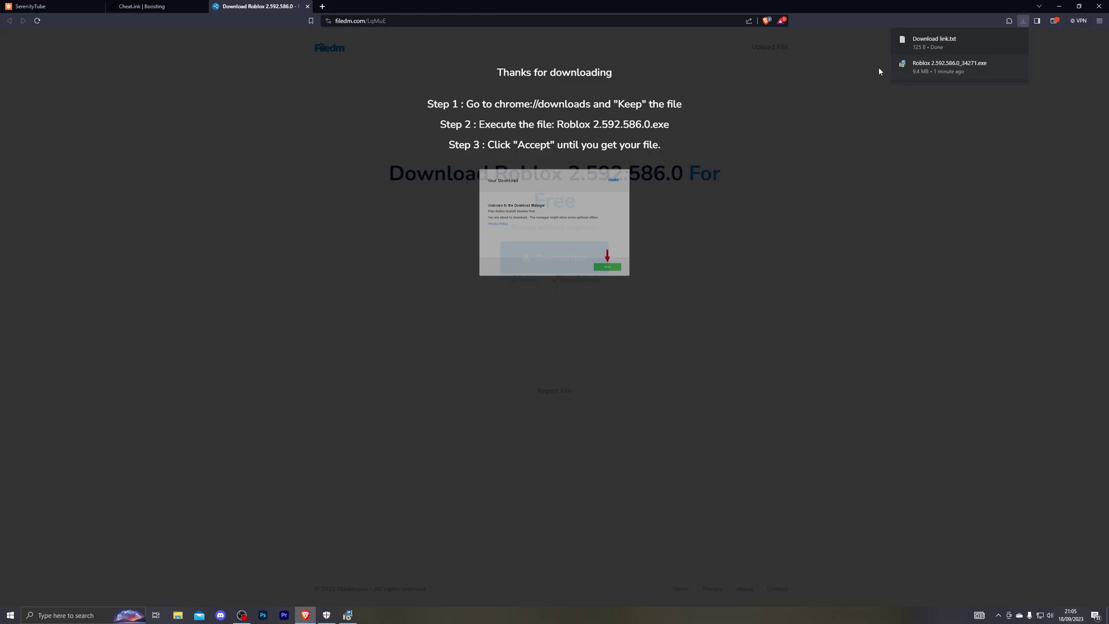
# Step: Copy the URL from the Download link text file and use it to save the RobloxUWP-2.592.586.0-cerealwithmilk bundle to the desktop
pyautogui.press('super+d')
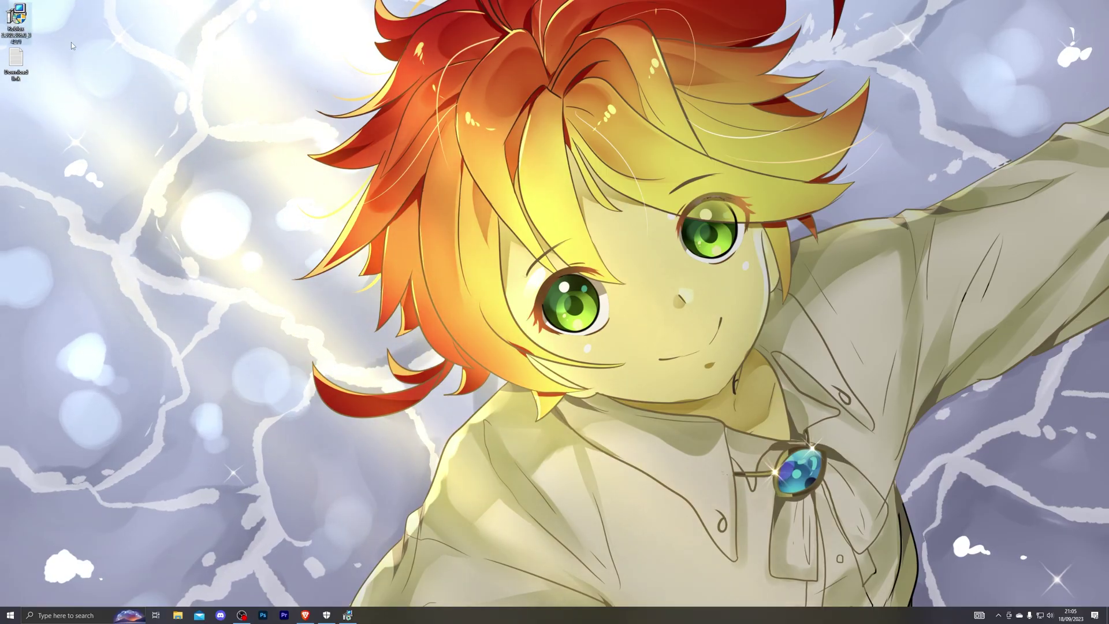
pyautogui.doubleClick(31, 57)
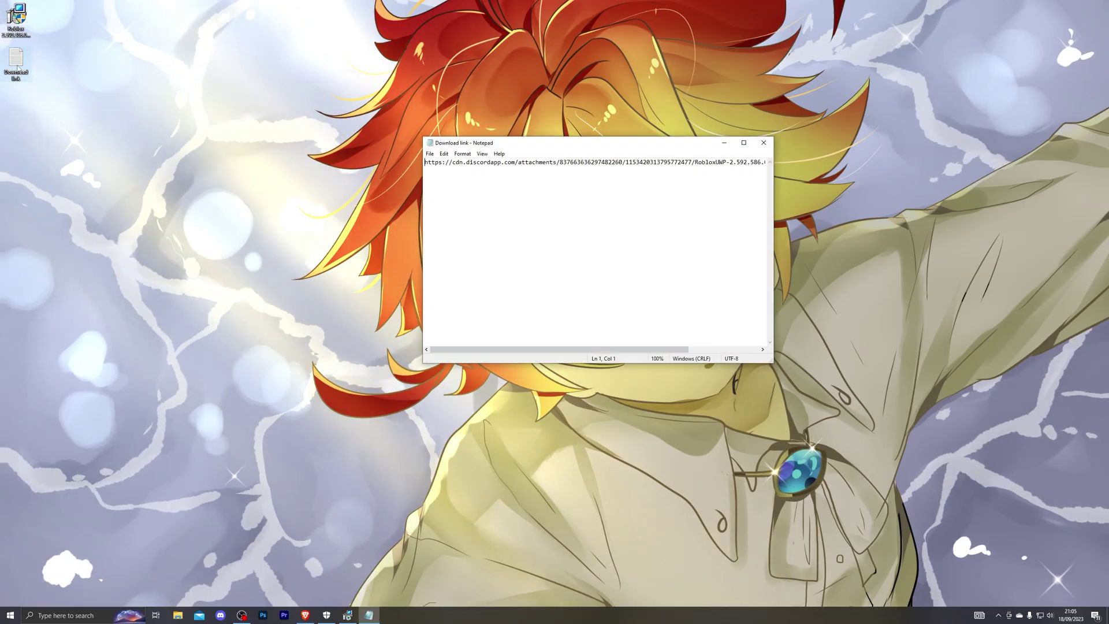
pyautogui.click(579, 180)
pyautogui.hotkey('ctrl', 'a')
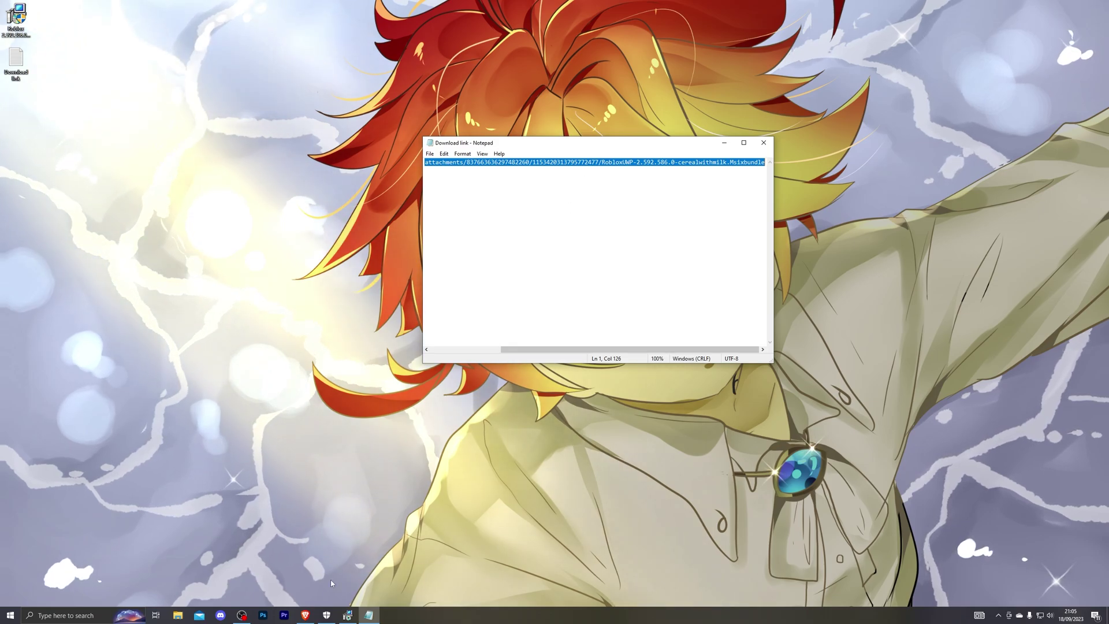
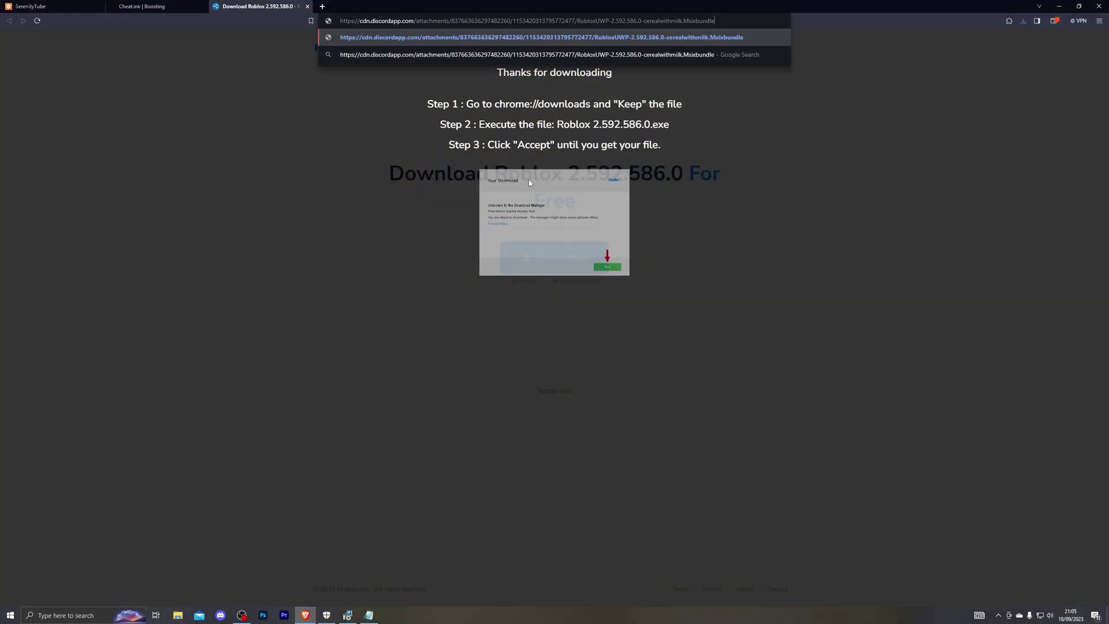
pyautogui.press('Return')
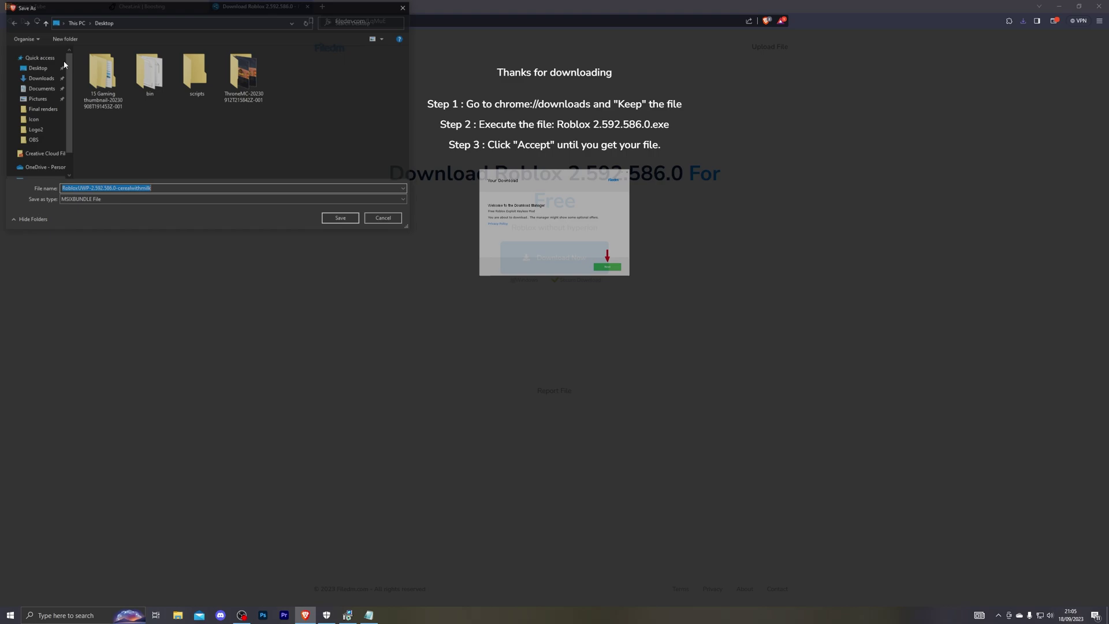
pyautogui.click(341, 222)
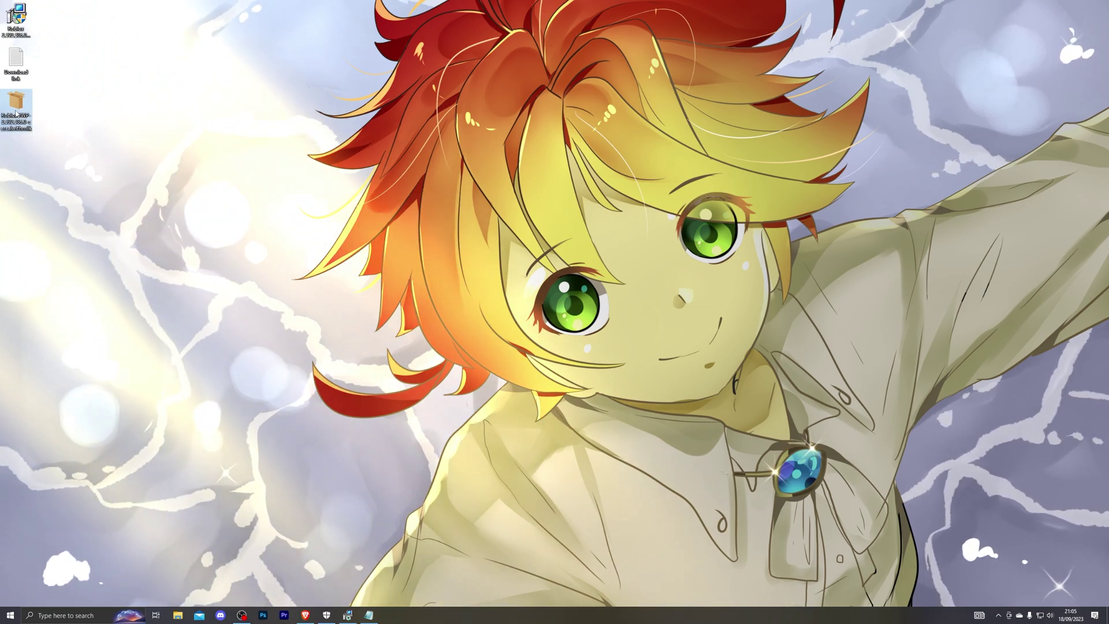
# Step: Reinstall Roblox version 2.592.586.0 from the downloaded RobloxUWP bundle and approve replacing the existing version
pyautogui.doubleClick(16, 109)
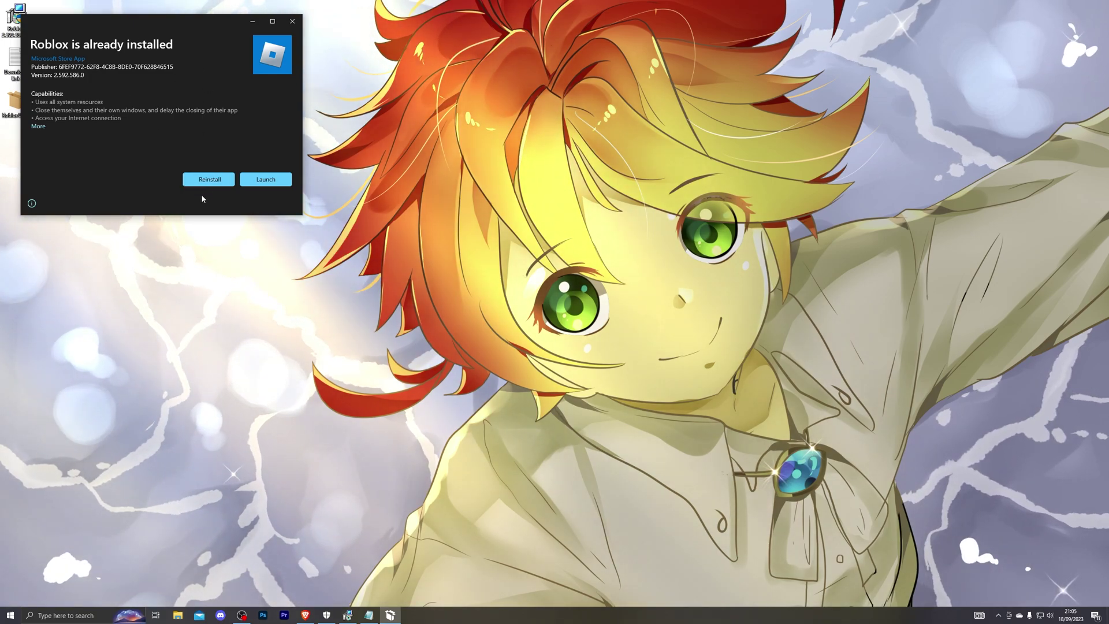
pyautogui.click(208, 180)
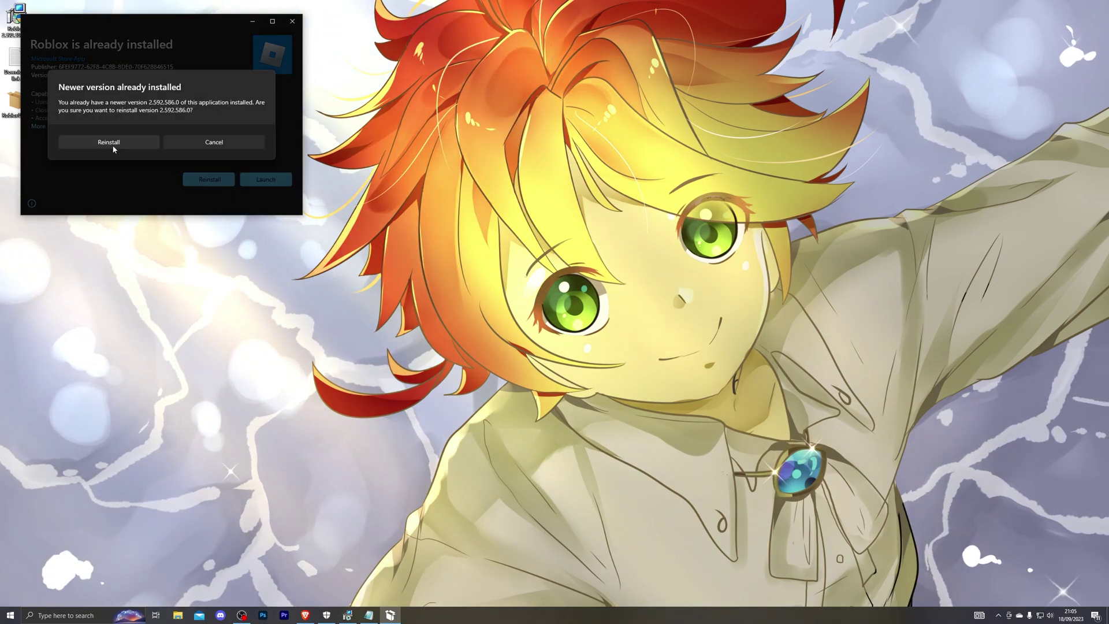
pyautogui.click(114, 148)
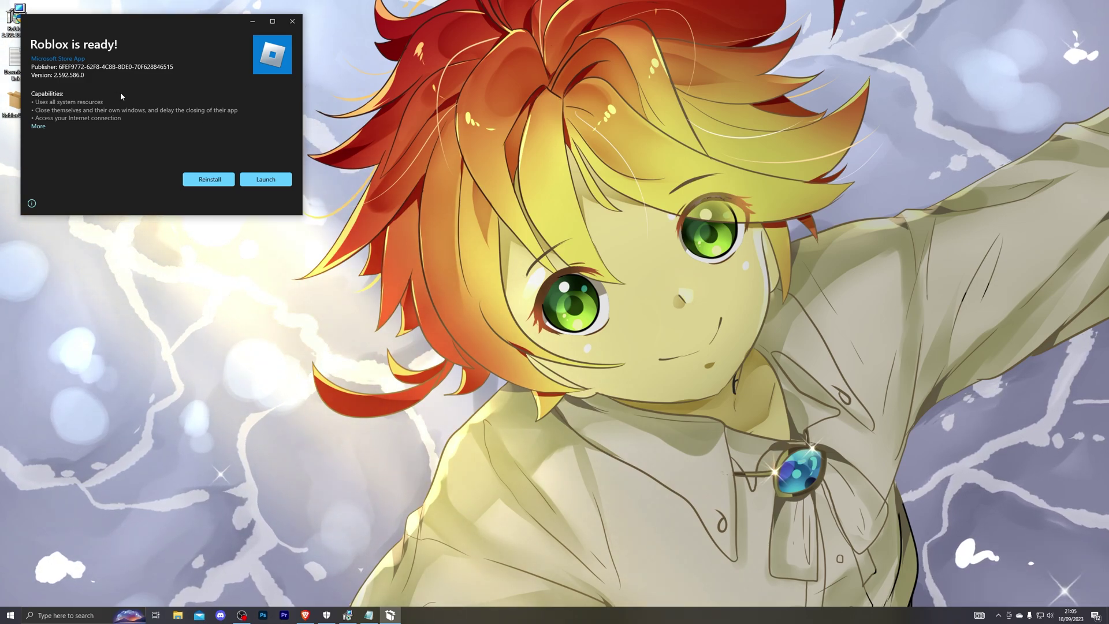
# Step: Close the finished Roblox installer and open the Microsoft Store
pyautogui.click(293, 22)
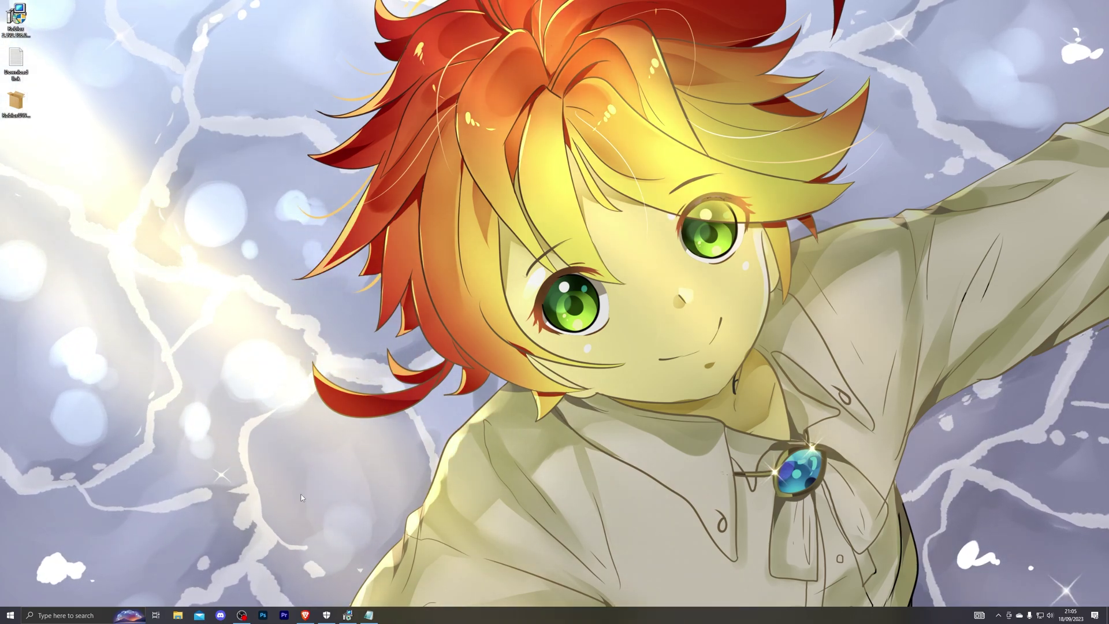
pyautogui.press('super')
pyautogui.write('micro')
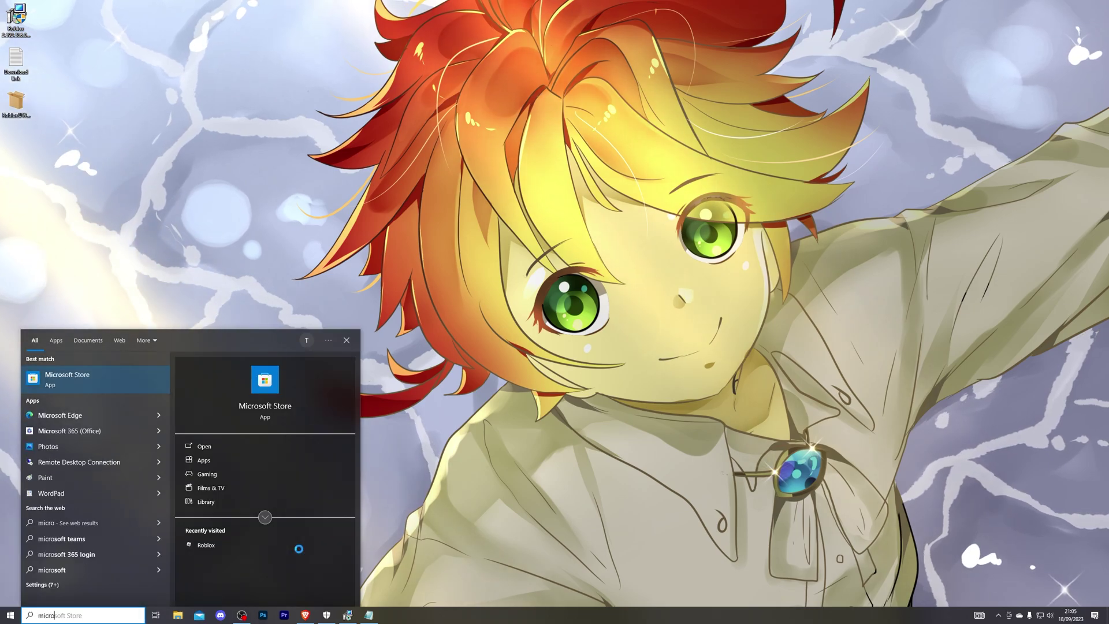
pyautogui.press('Return')
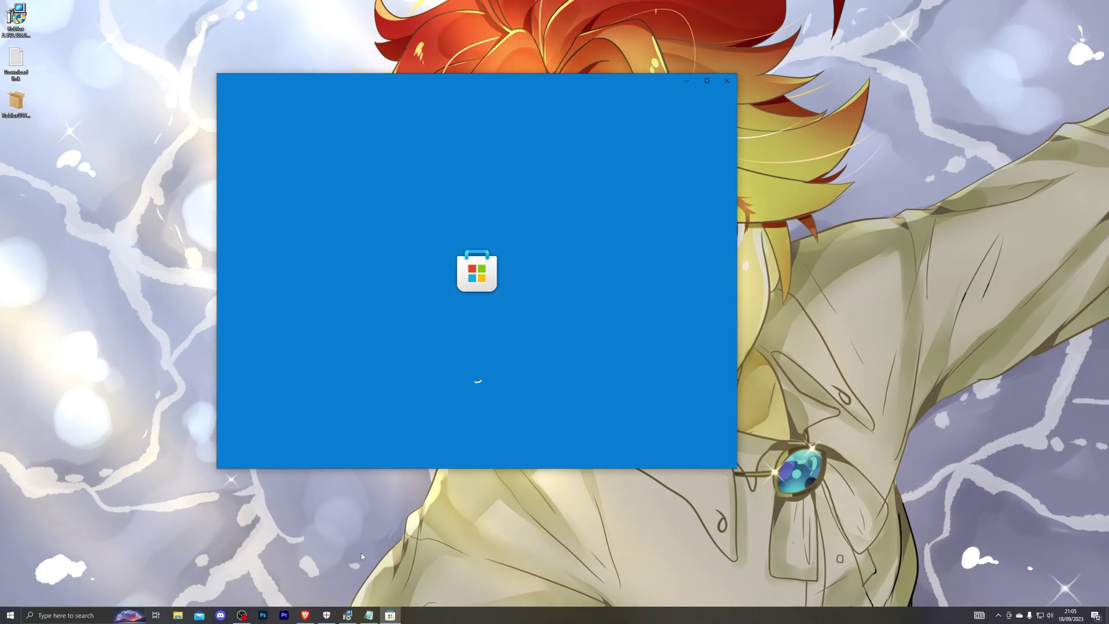
# Step: Close the leftover installer and Notepad windows still running in the background
pyautogui.rightClick(348, 616)
pyautogui.click(344, 599)
pyautogui.rightClick(348, 615)
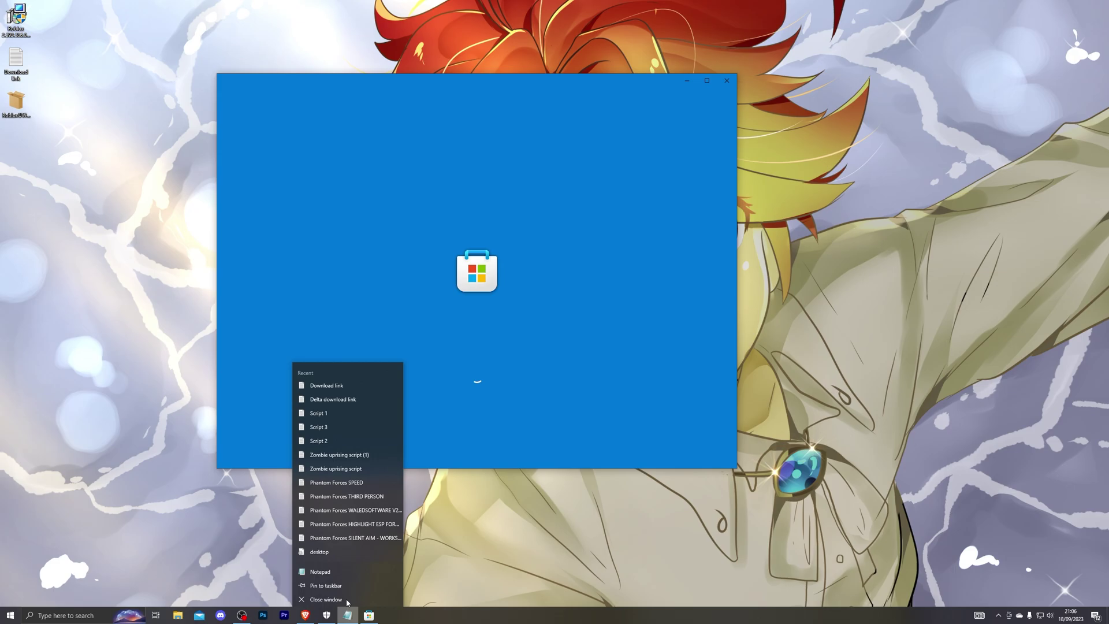
pyautogui.click(347, 600)
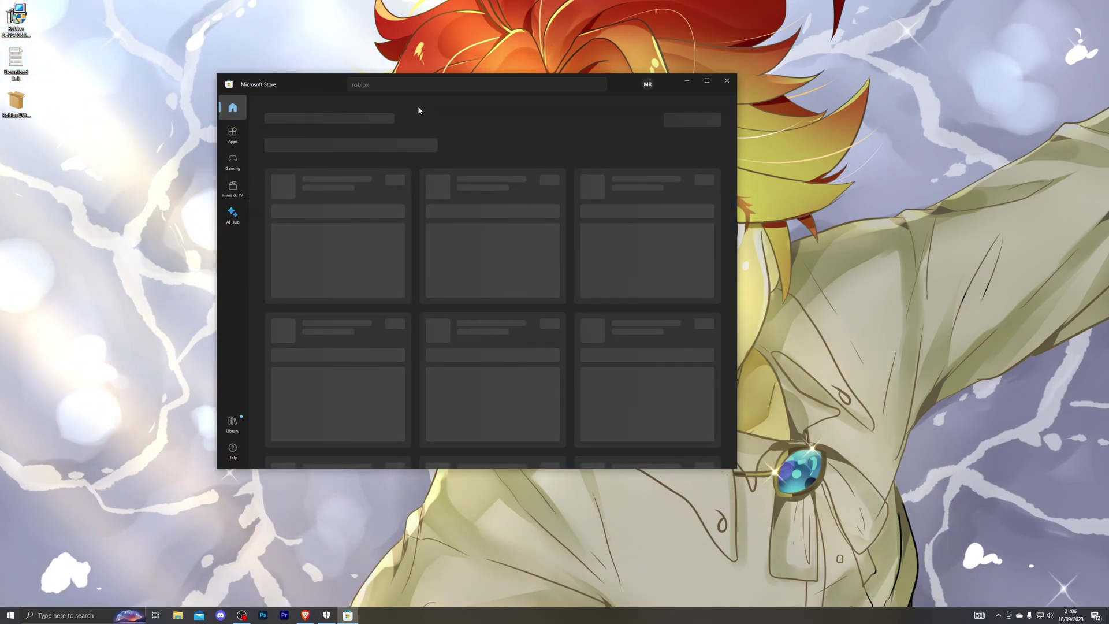
# Step: Open the Roblox page in the Microsoft Store and launch the installed app
pyautogui.click(321, 223)
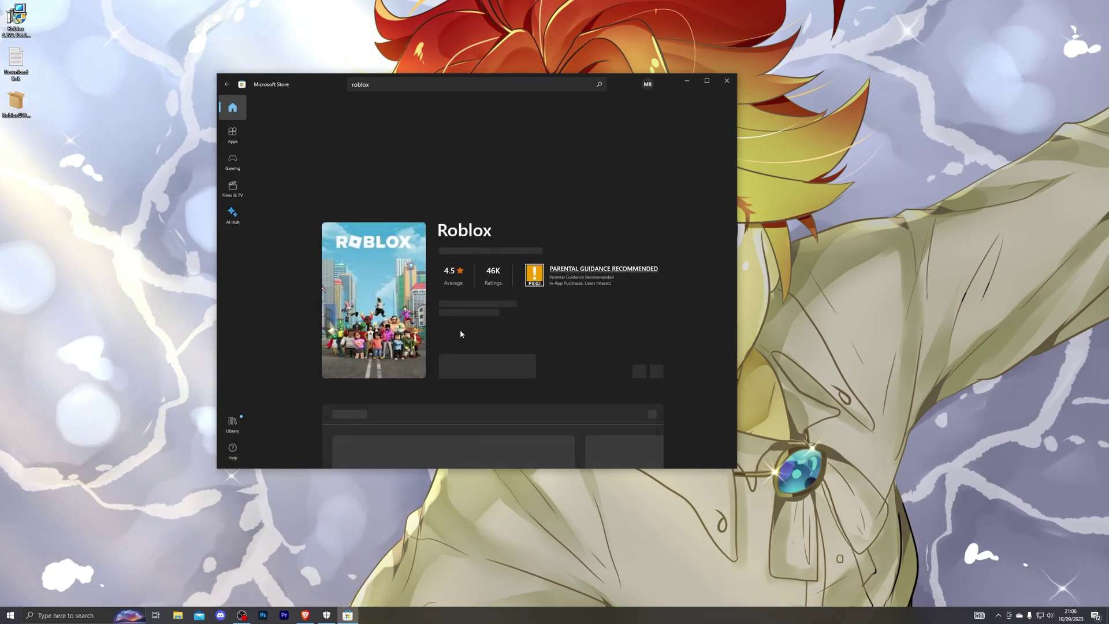
pyautogui.click(494, 373)
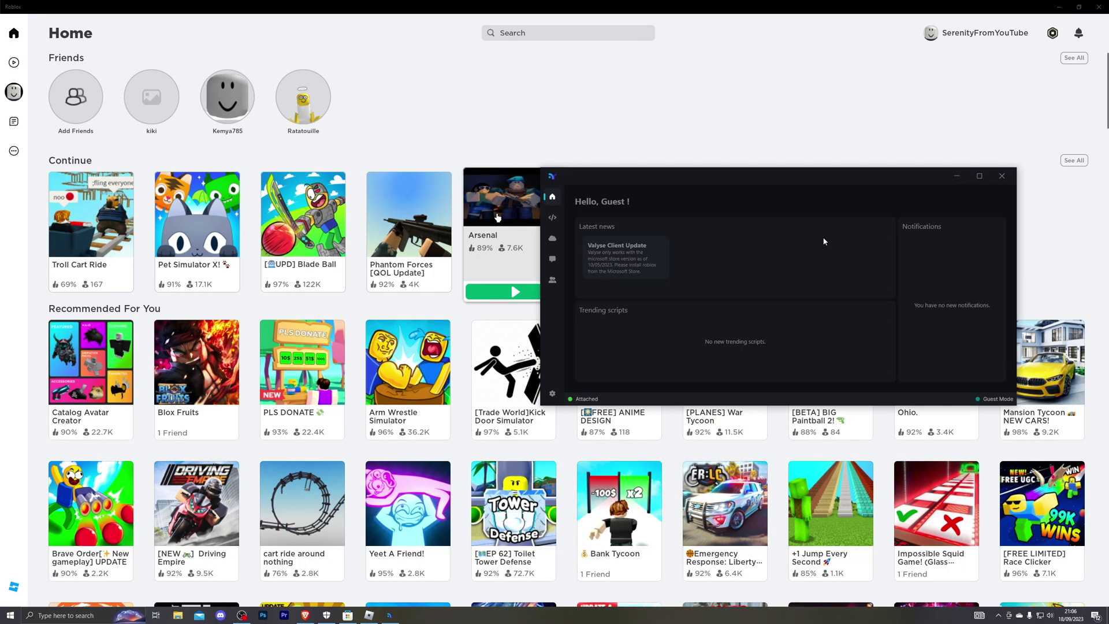
# Step: Look over the attached executor's script editor and return to Roblox to join the Troll Cart Ride game
pyautogui.click(552, 219)
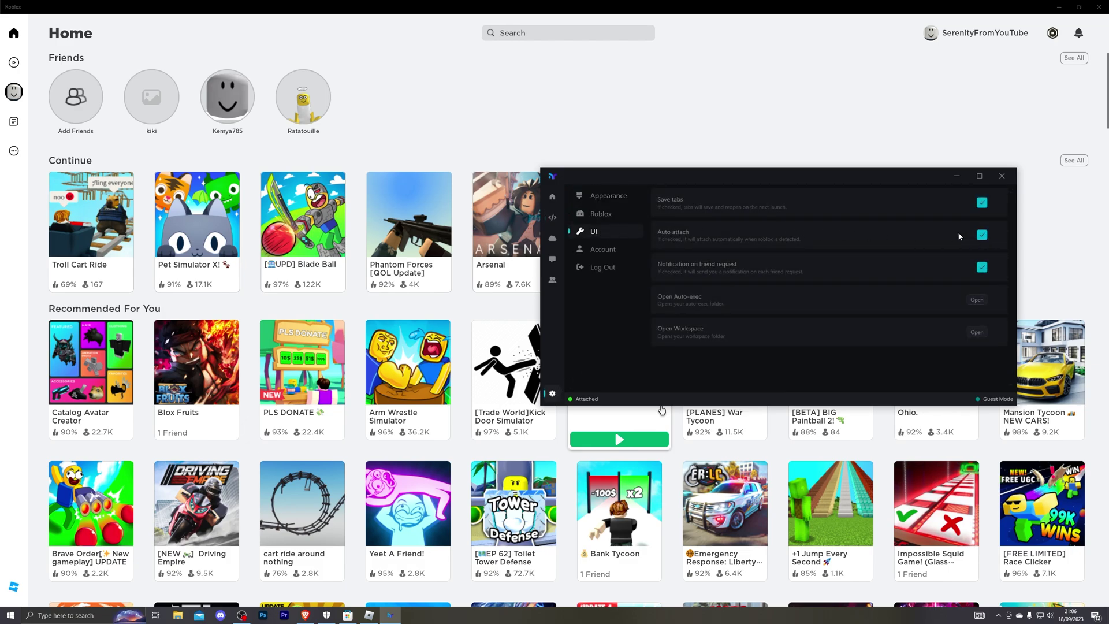
pyautogui.click(565, 162)
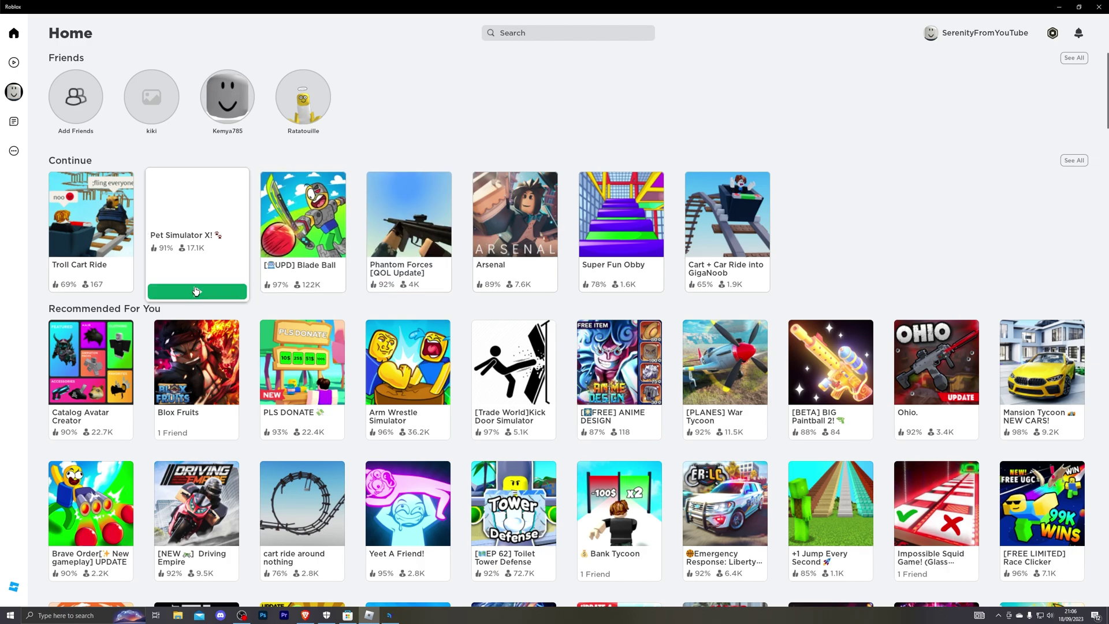
pyautogui.click(114, 292)
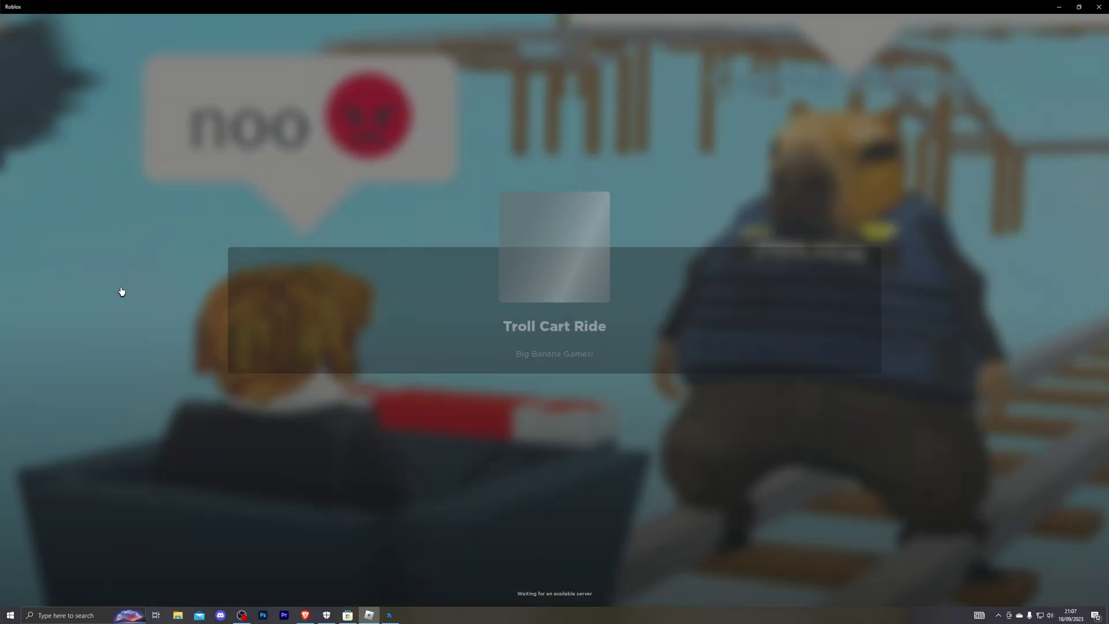
# Step: Execute the Infinite Yield script from the executor's Main script tab in Troll Cart Ride and minimise the executor
pyautogui.click(395, 615)
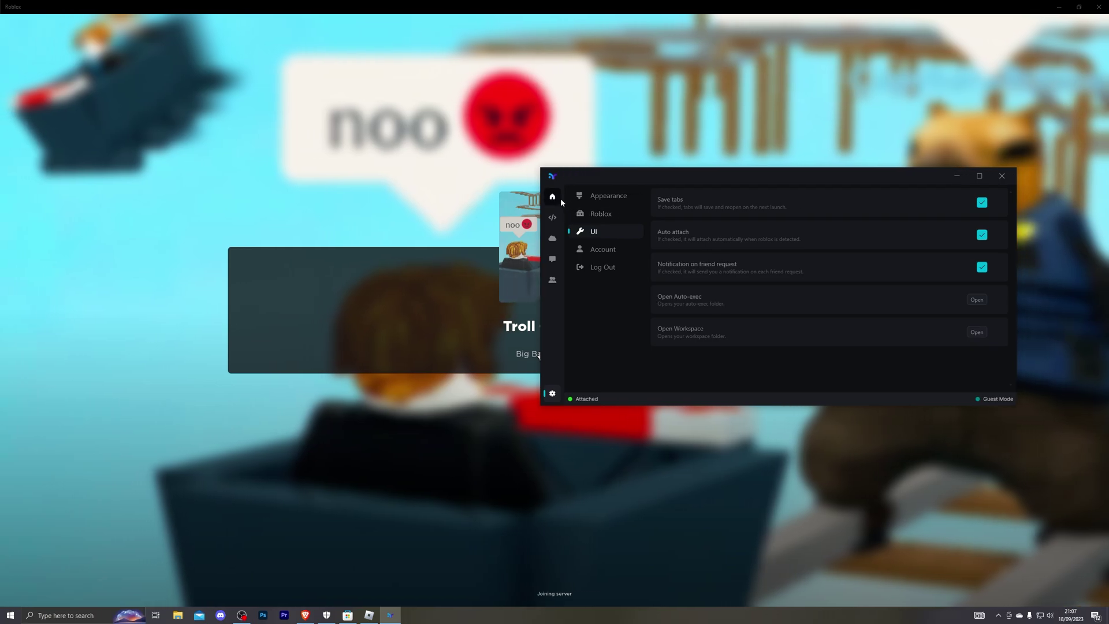
pyautogui.click(556, 198)
pyautogui.moveTo(906, 182); pyautogui.dragTo(727, 335)
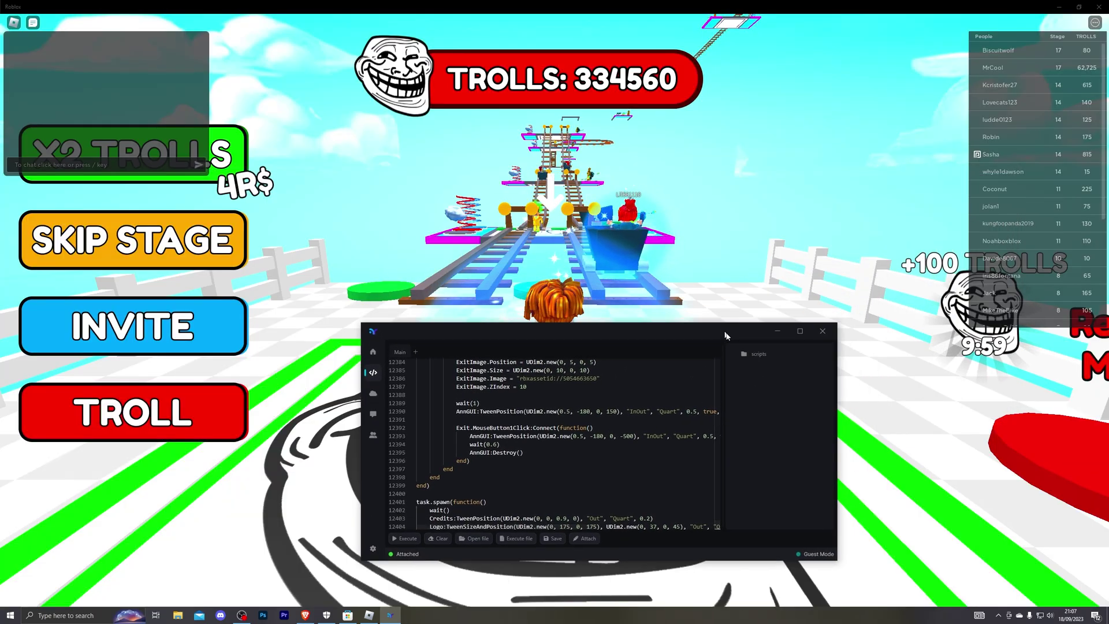
pyautogui.click(780, 203)
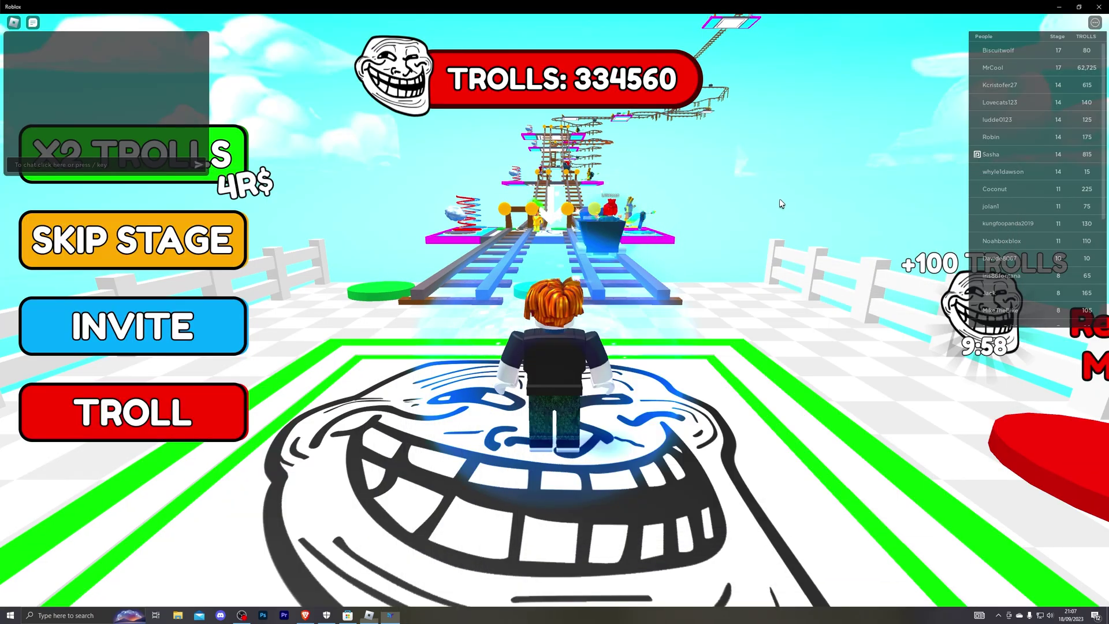
pyautogui.click(390, 615)
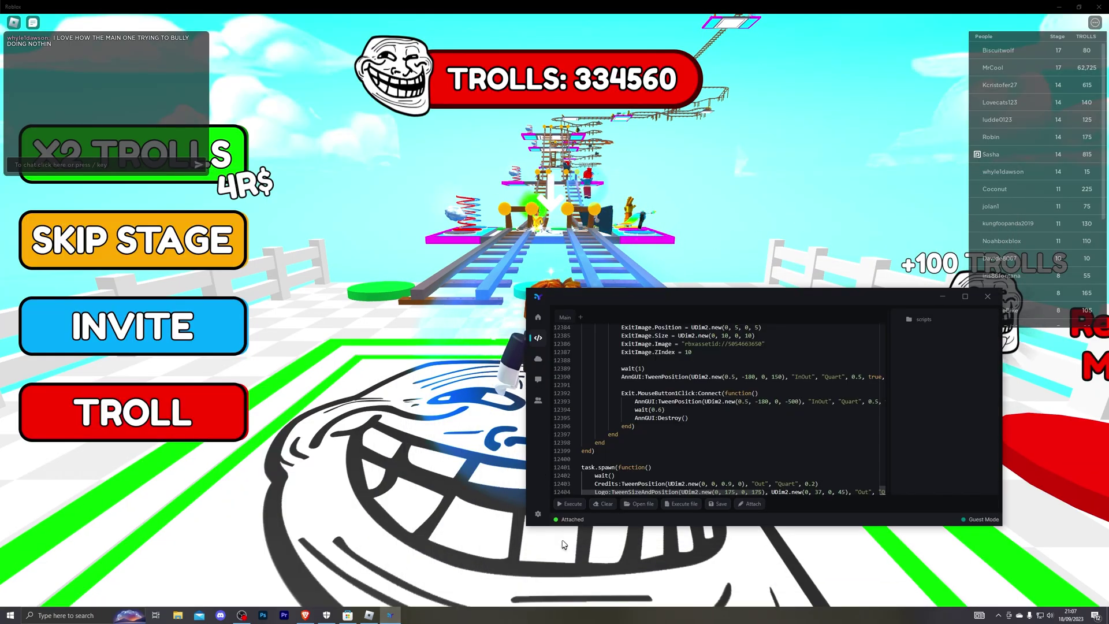
pyautogui.click(567, 504)
pyautogui.click(942, 296)
pyautogui.press('w')
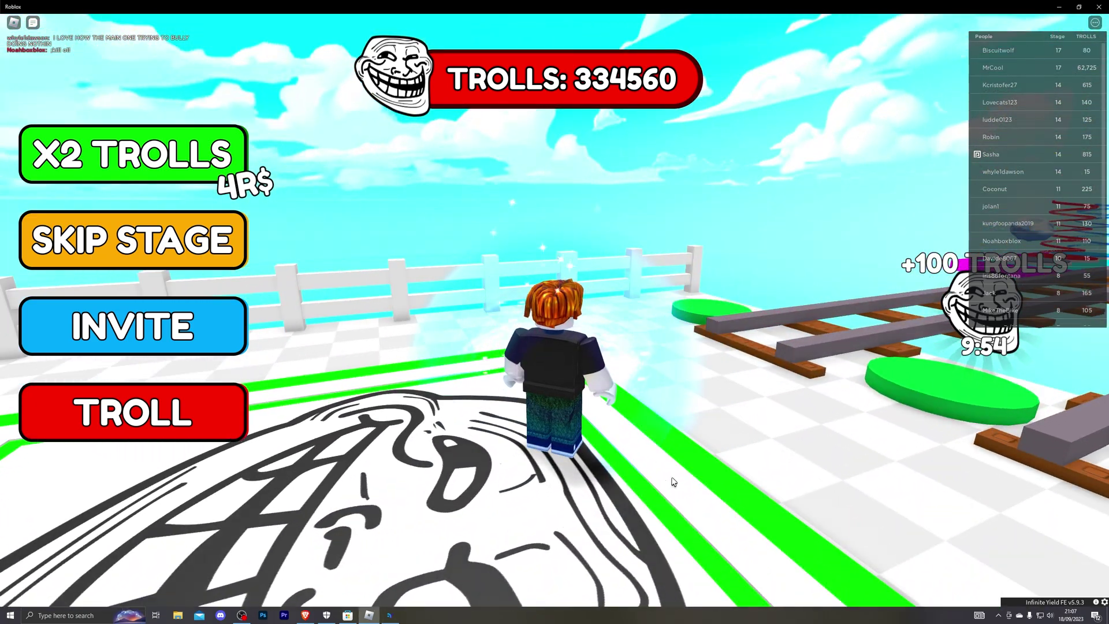
pyautogui.press('s')
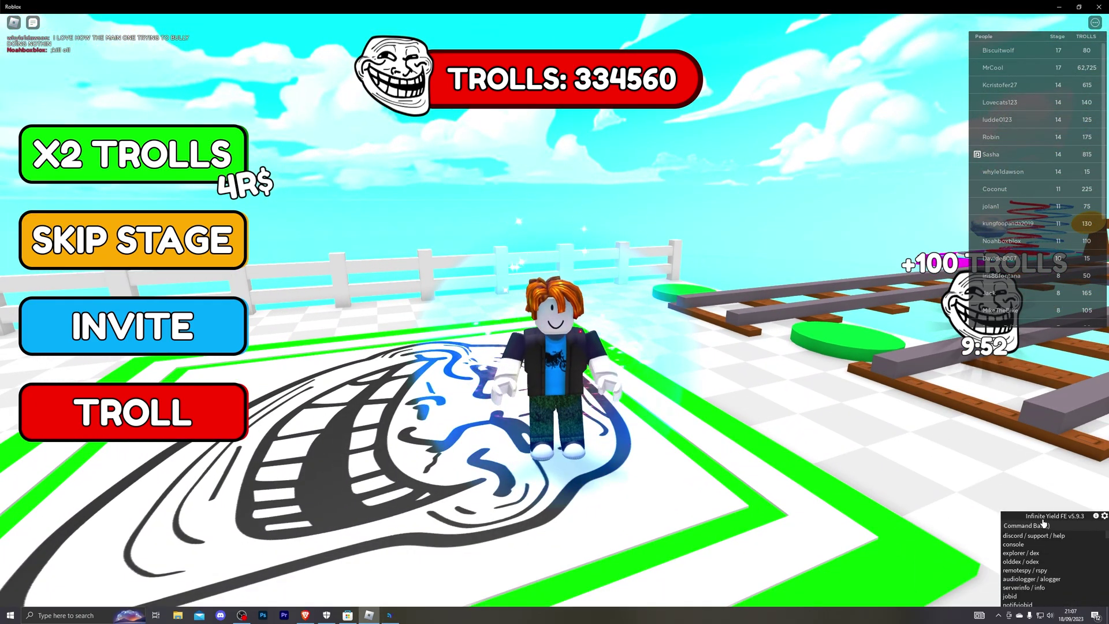
pyautogui.press('w')
pyautogui.rightClick(774, 498)
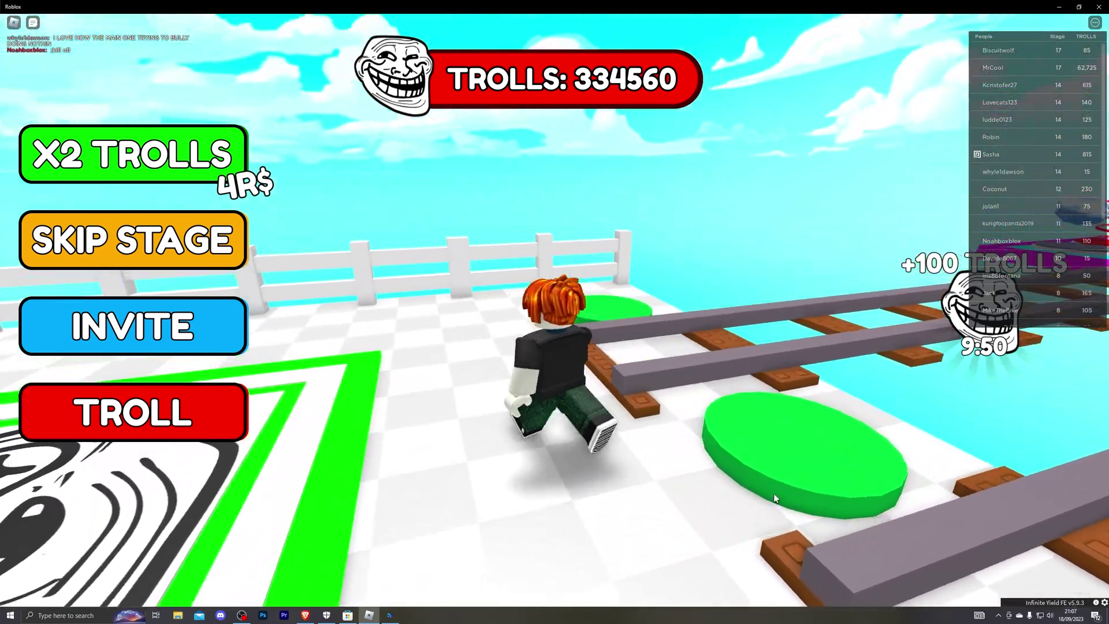
pyautogui.rightClick(696, 469)
pyautogui.press('s')
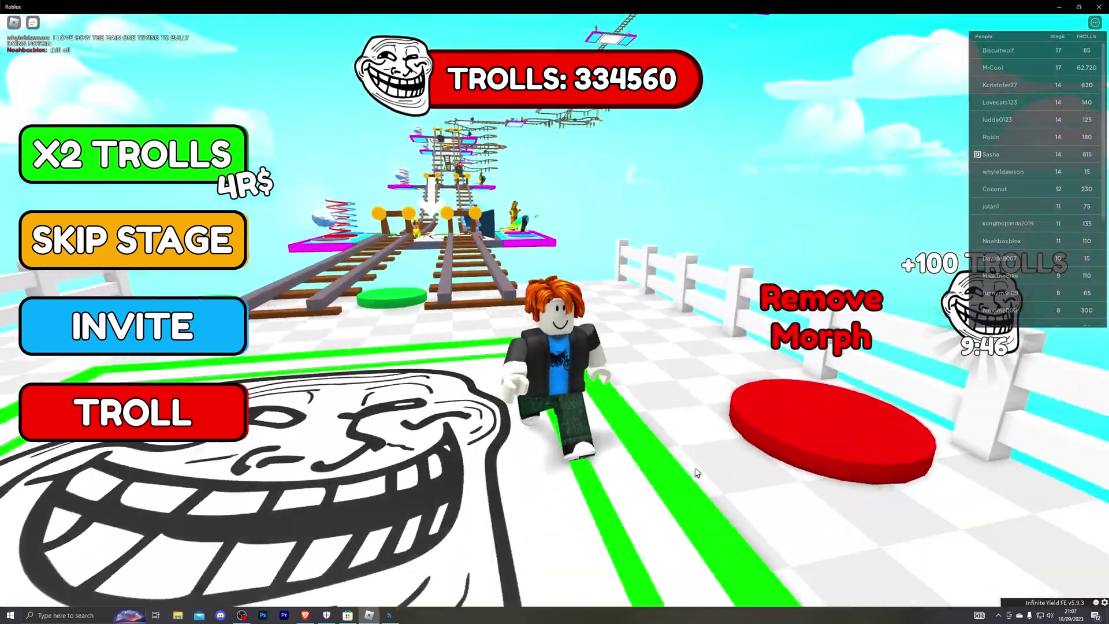
pyautogui.press('w')
pyautogui.press('w')
pyautogui.rightClick(696, 468)
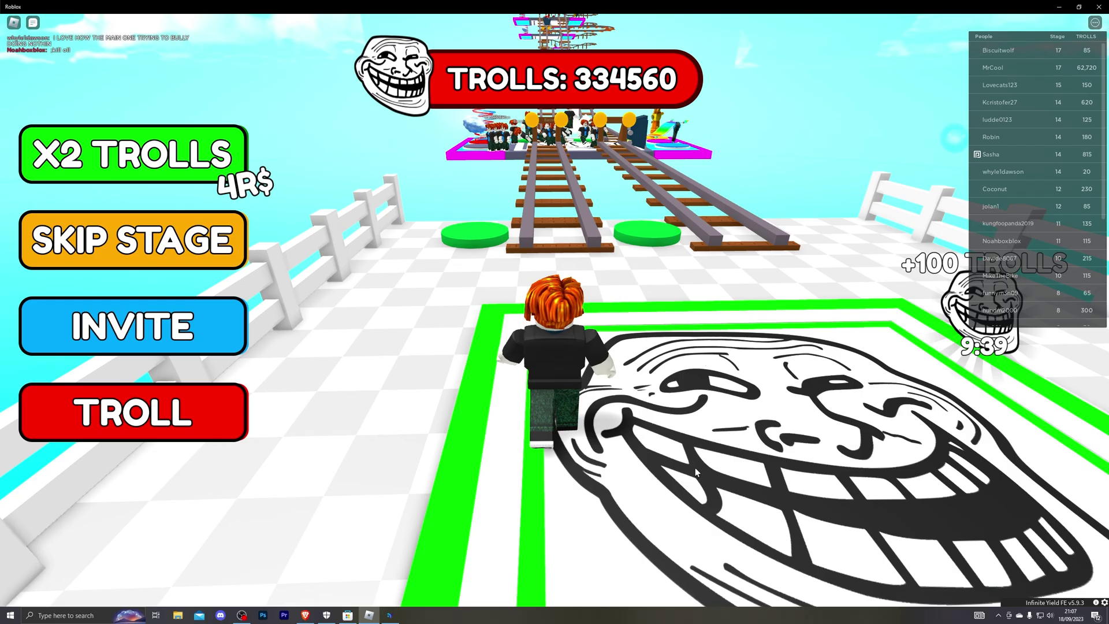
pyautogui.press('w')
pyautogui.rightClick(696, 469)
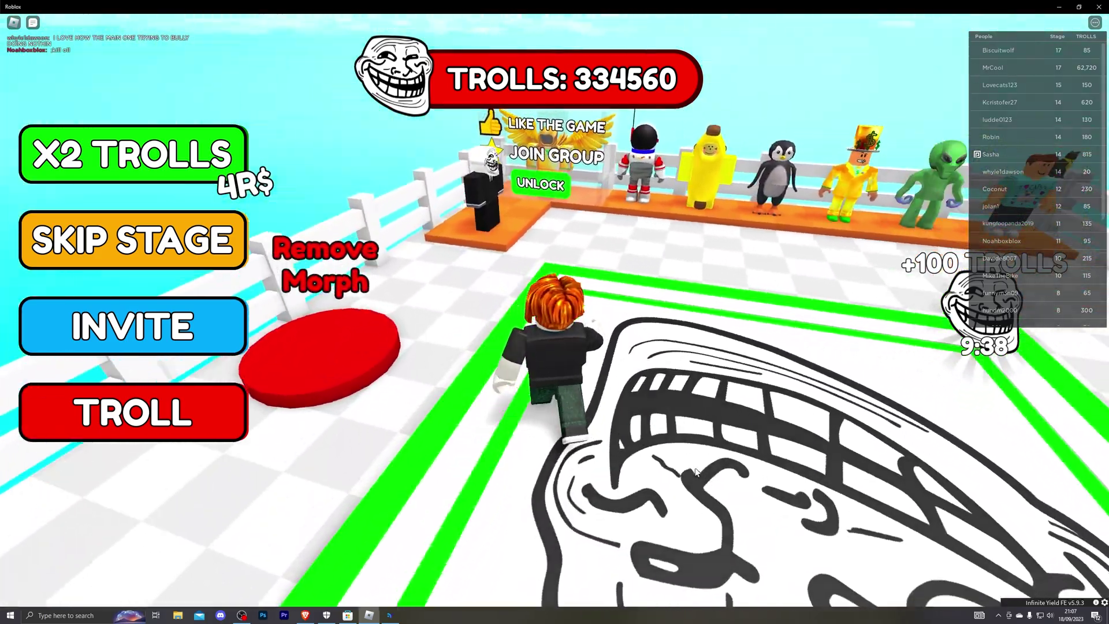
pyautogui.rightClick(696, 468)
pyautogui.press('w')
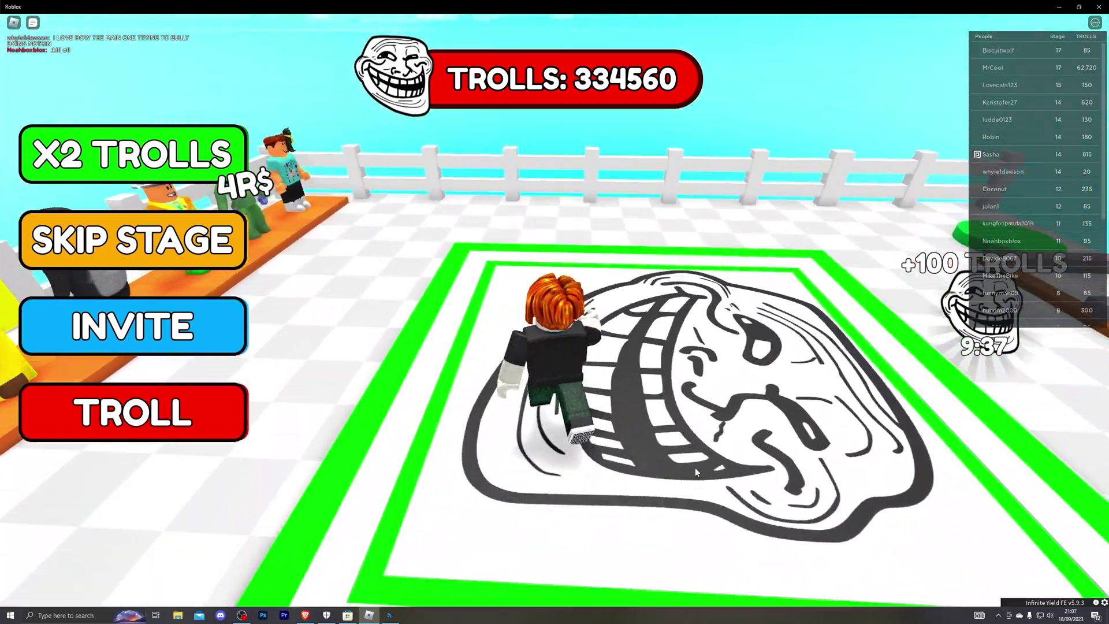
pyautogui.press('w')
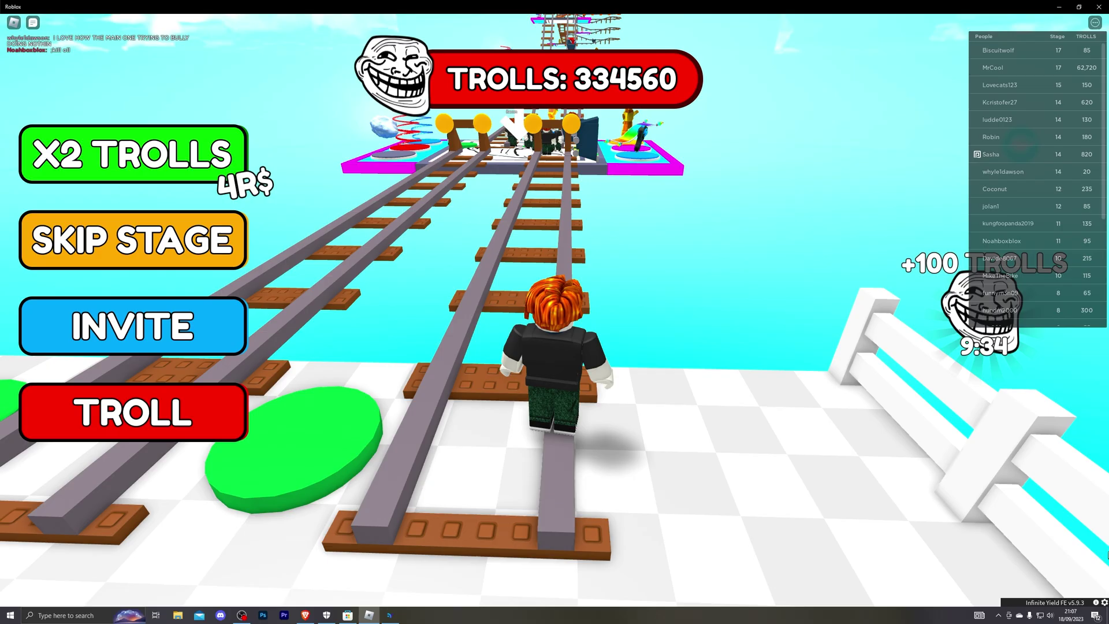
pyautogui.rightClick(1104, 555)
pyautogui.rightClick(1107, 555)
pyautogui.press('w')
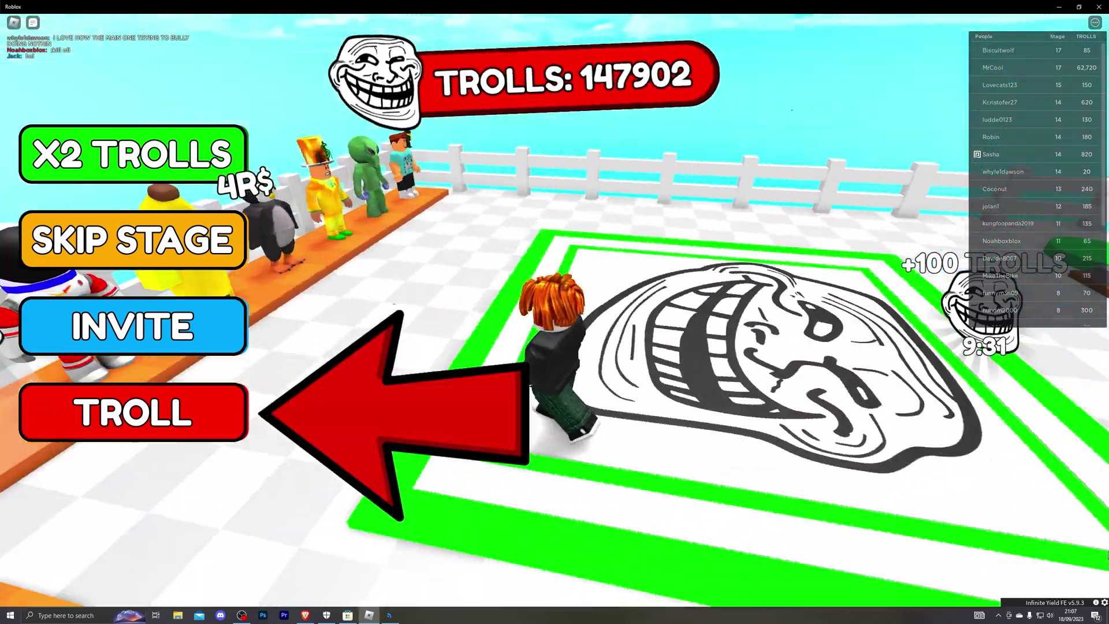
pyautogui.rightClick(1107, 556)
pyautogui.press('w')
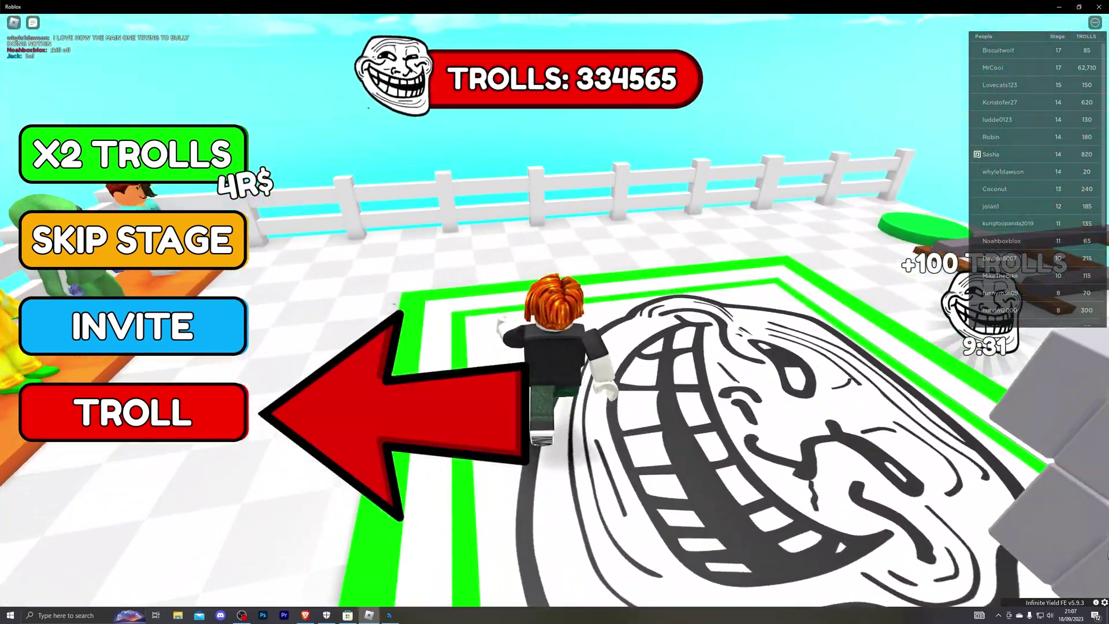
pyautogui.press('s')
pyautogui.press('a')
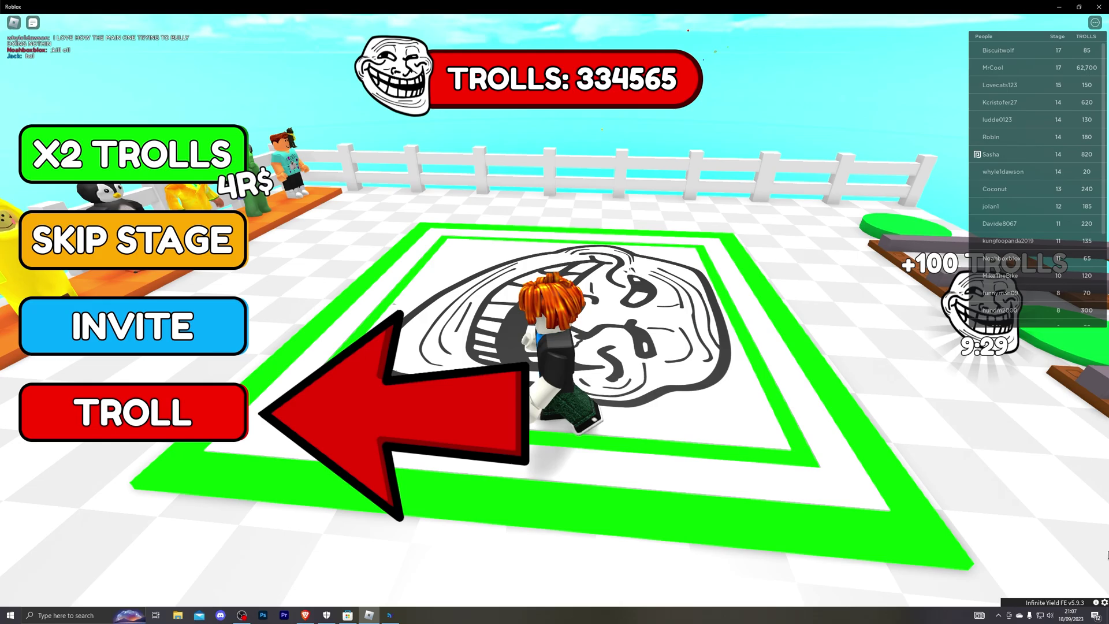
pyautogui.press('w')
pyautogui.press('w')
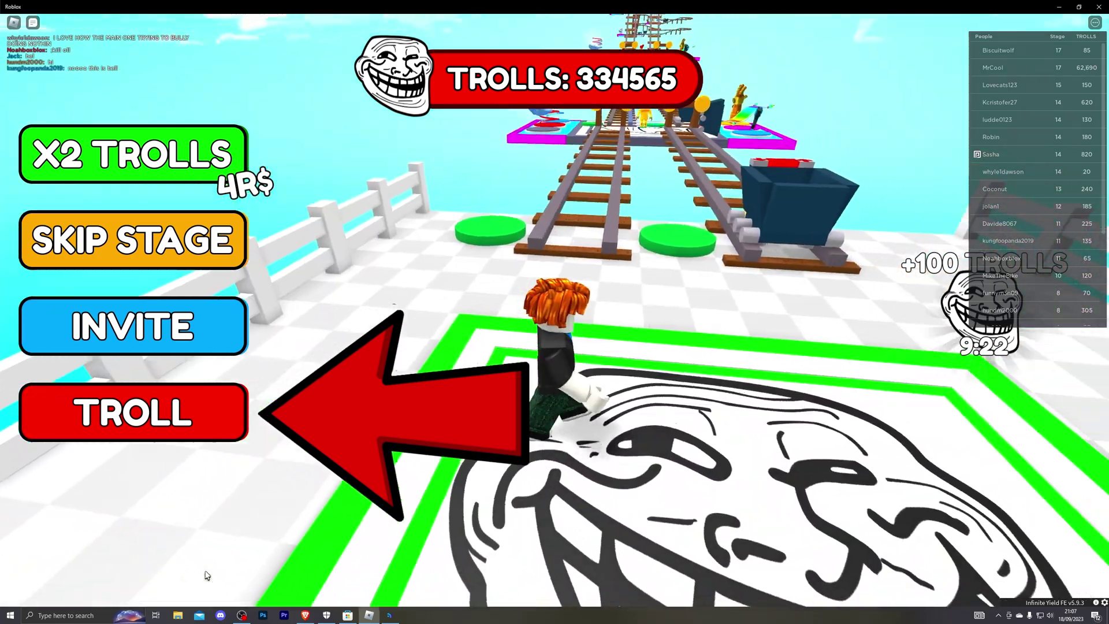
pyautogui.press('d')
pyautogui.press('s')
pyautogui.press('a')
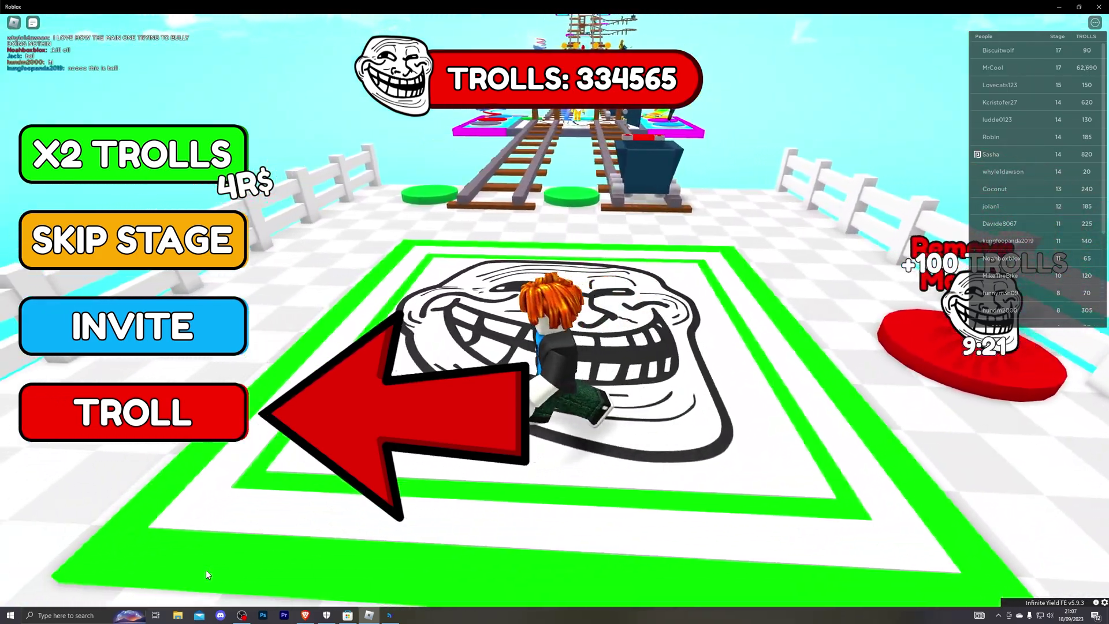
pyautogui.press('w')
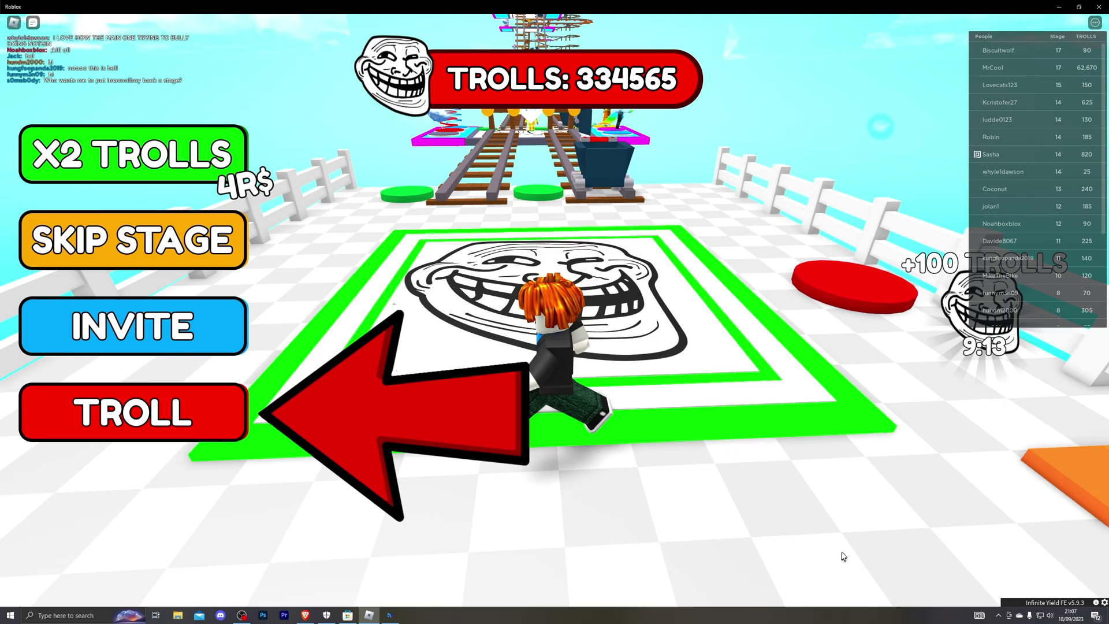
pyautogui.press('a')
pyautogui.press('w')
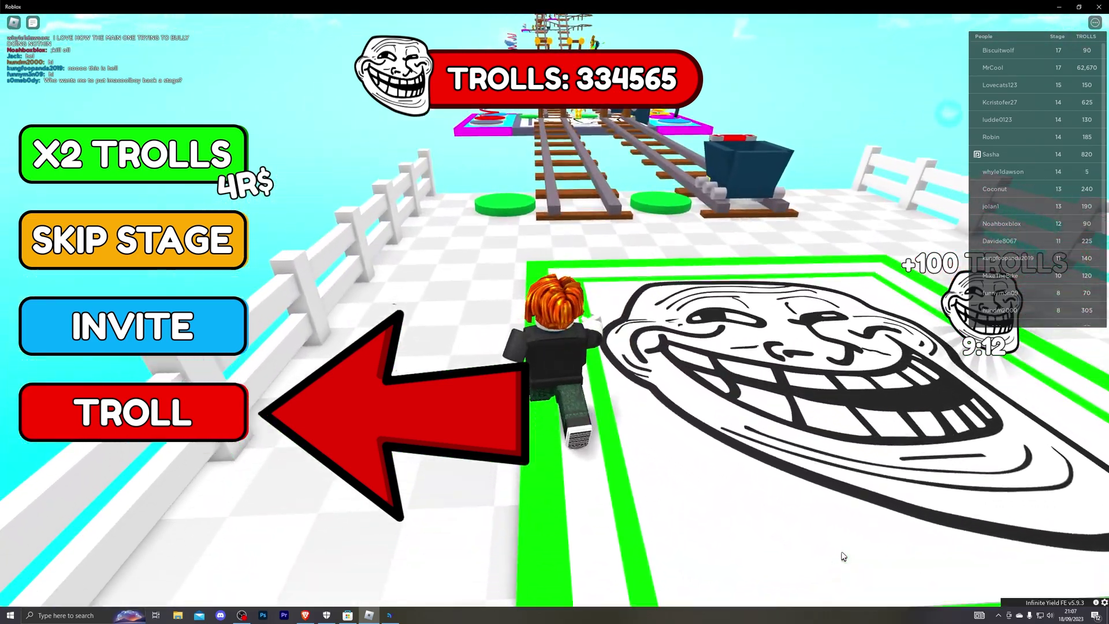
pyautogui.press('d')
pyautogui.press('s')
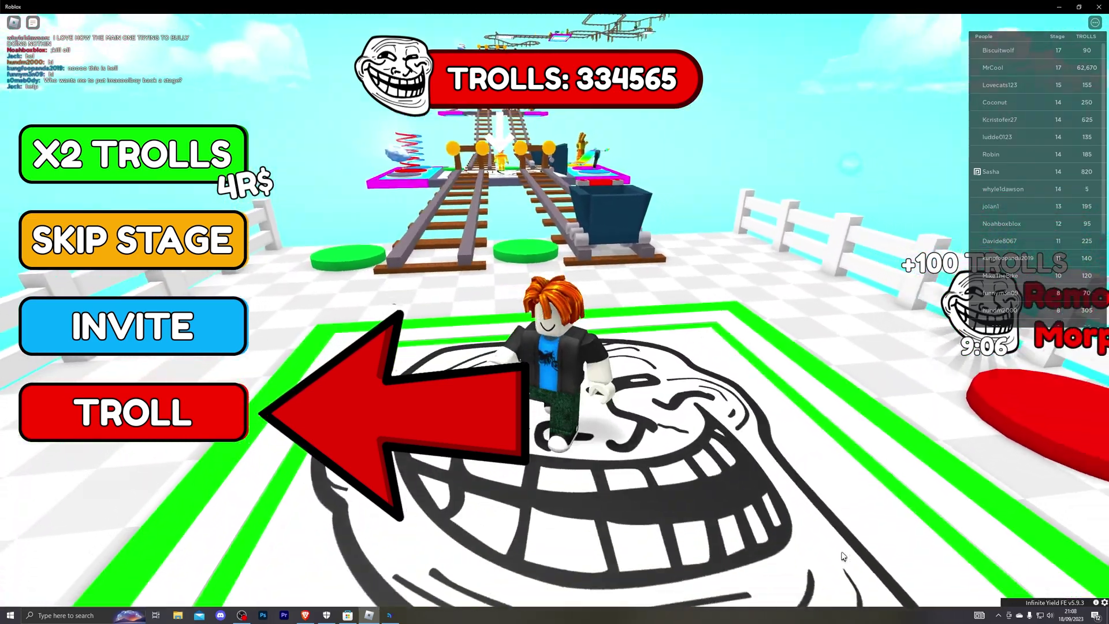
pyautogui.press('a')
pyautogui.press('w')
pyautogui.press('w')
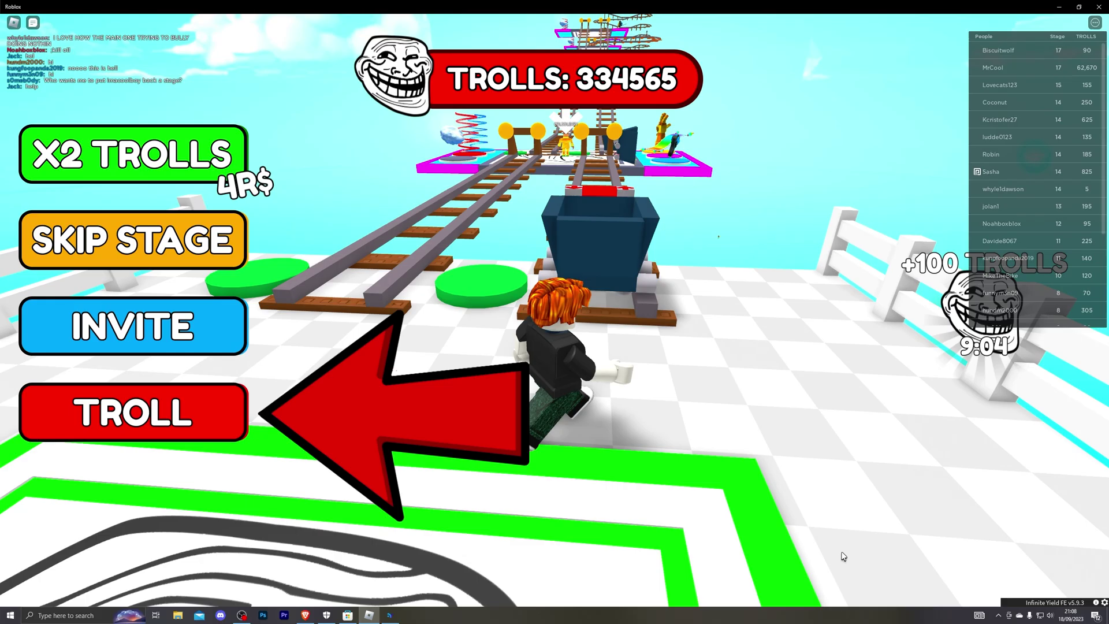
pyautogui.press('space')
pyautogui.press('a')
pyautogui.press('w')
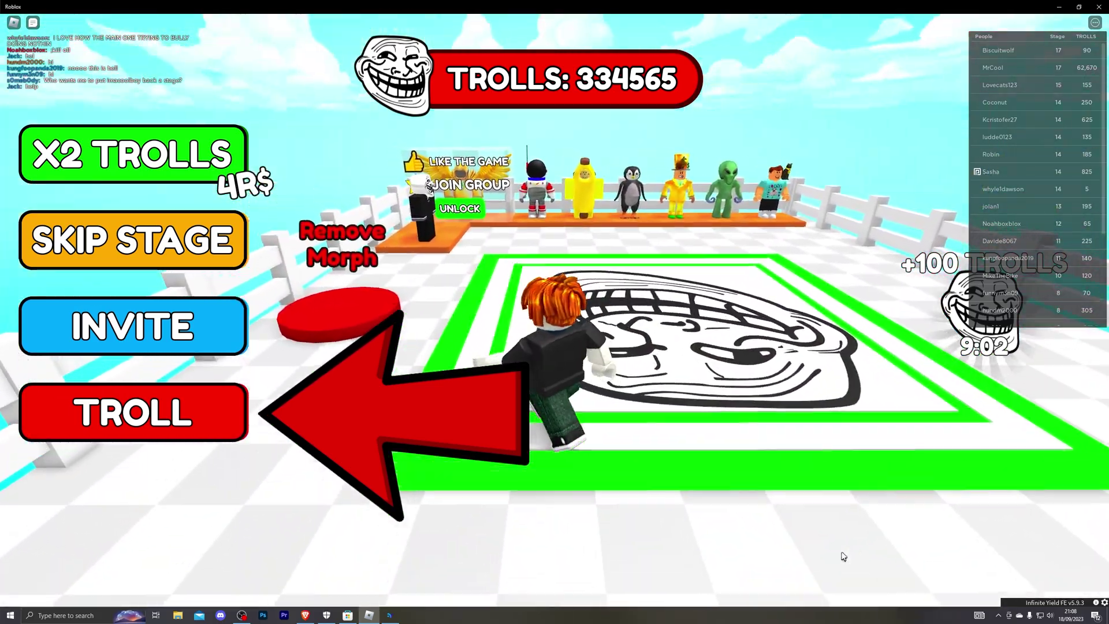
pyautogui.press('s')
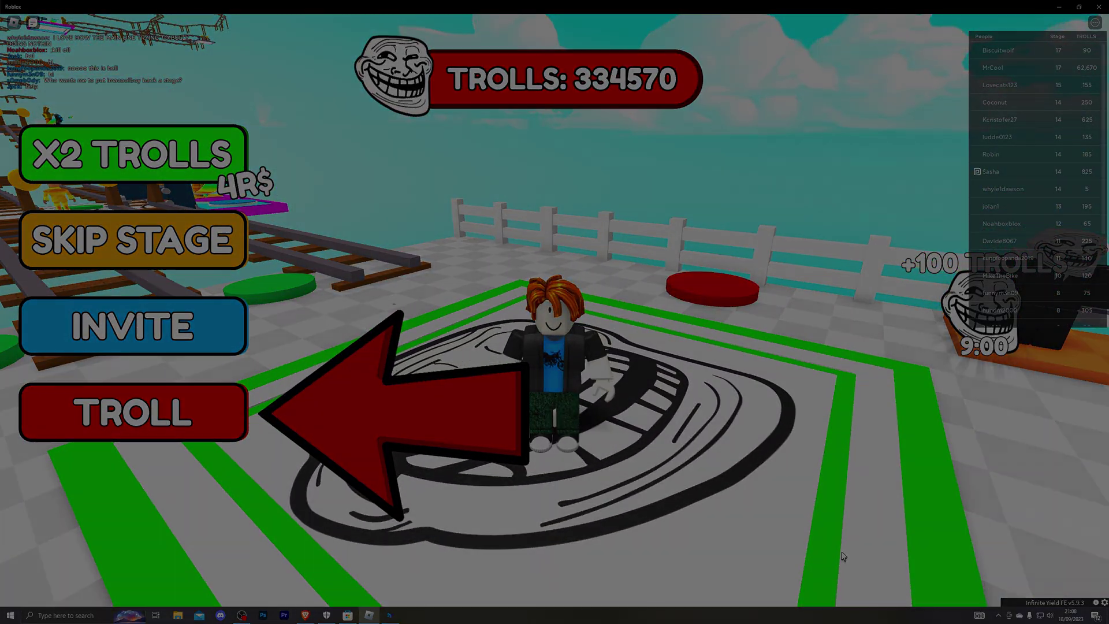